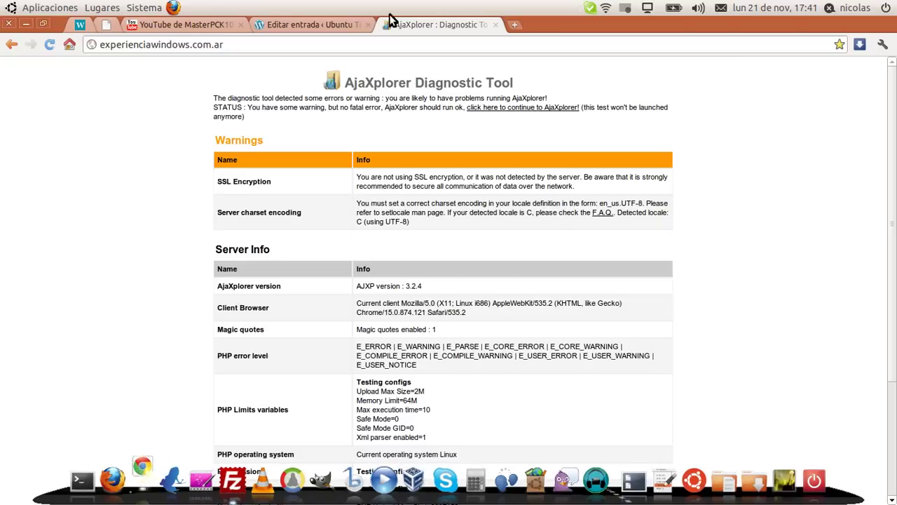
Save the edited AjaXplorer blog post in the WordPress editor with Actualizar
{"action": "left_click", "coordinate": [315, 25]}
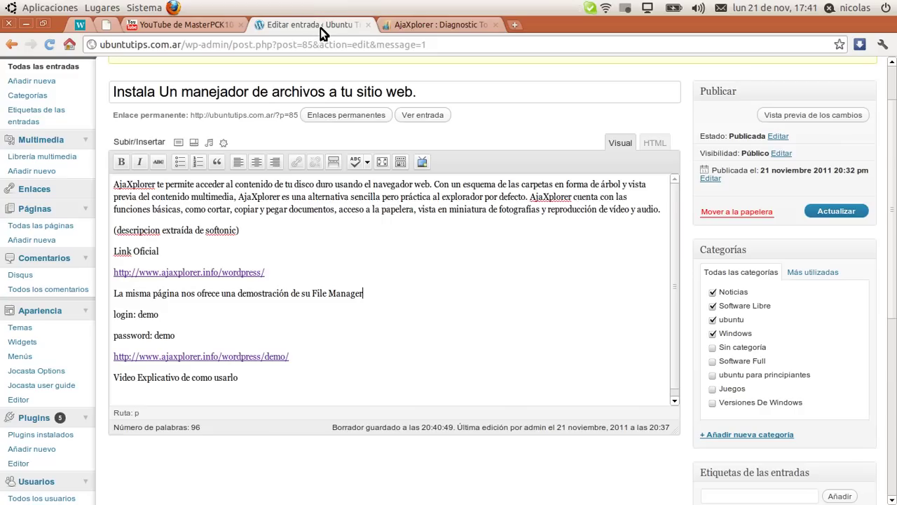
{"action": "key", "text": "ctrl+Page_Up"}
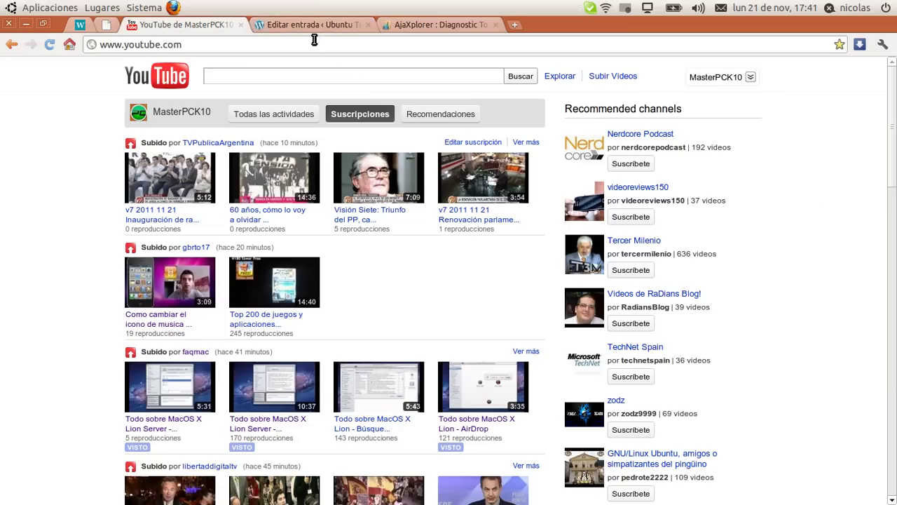
{"action": "left_click", "coordinate": [319, 27]}
{"action": "scroll", "coordinate": [604, 164], "scroll_direction": "down", "scroll_amount": 4}
{"action": "scroll", "coordinate": [460, 91], "scroll_direction": "up", "scroll_amount": 4}
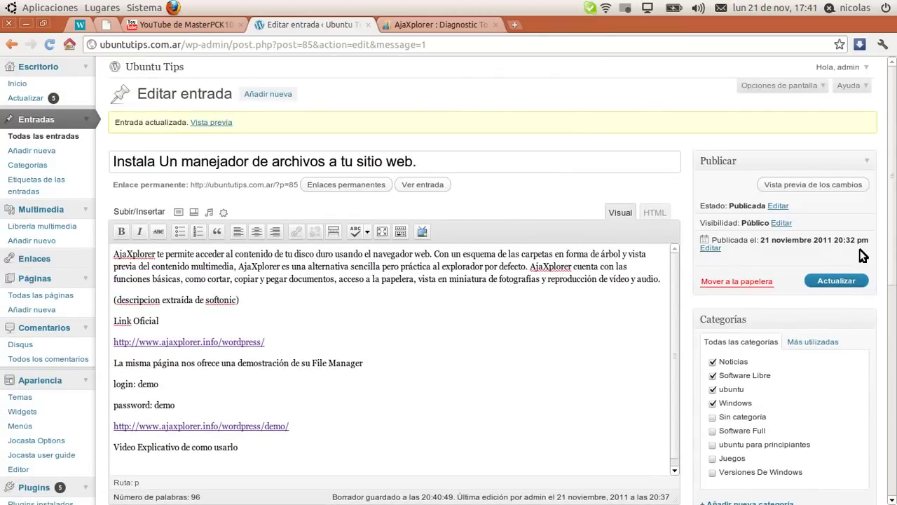
{"action": "left_click", "coordinate": [835, 281]}
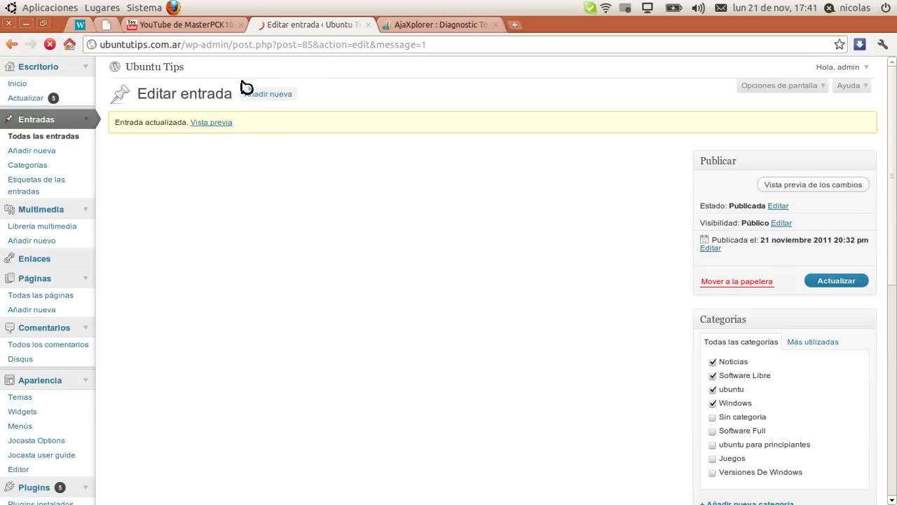
Open the post's Vista previa in a new tab, then minimize Chrome from the Diagnostic Tool tab
{"action": "middle_click", "coordinate": [233, 129]}
{"action": "left_click", "coordinate": [396, 25]}
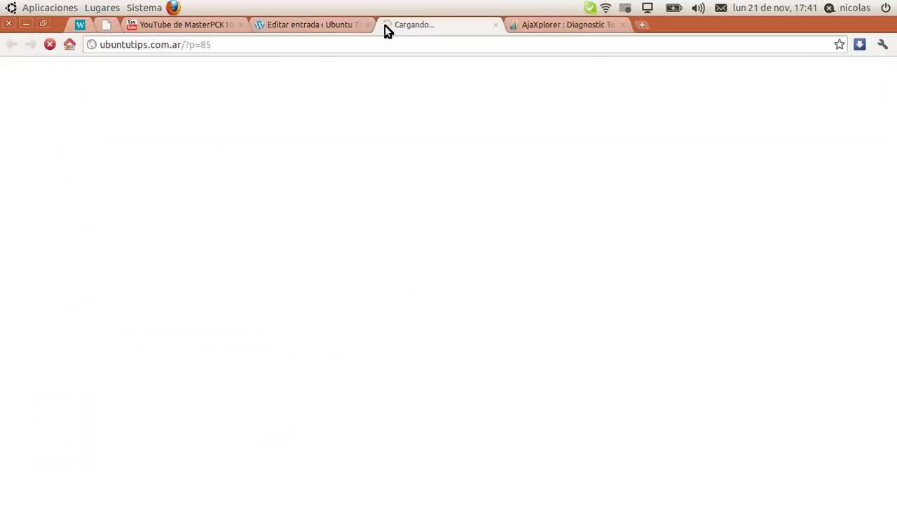
{"action": "left_click", "coordinate": [547, 23]}
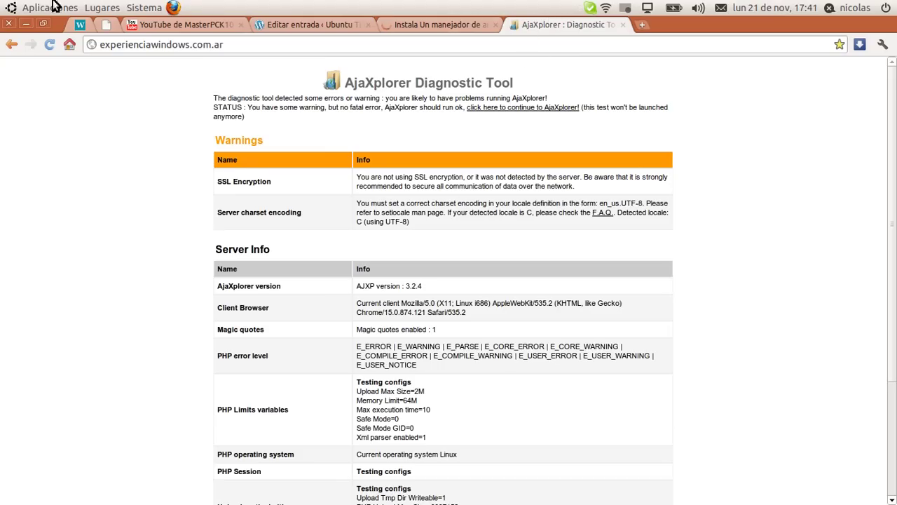
{"action": "left_click", "coordinate": [24, 24]}
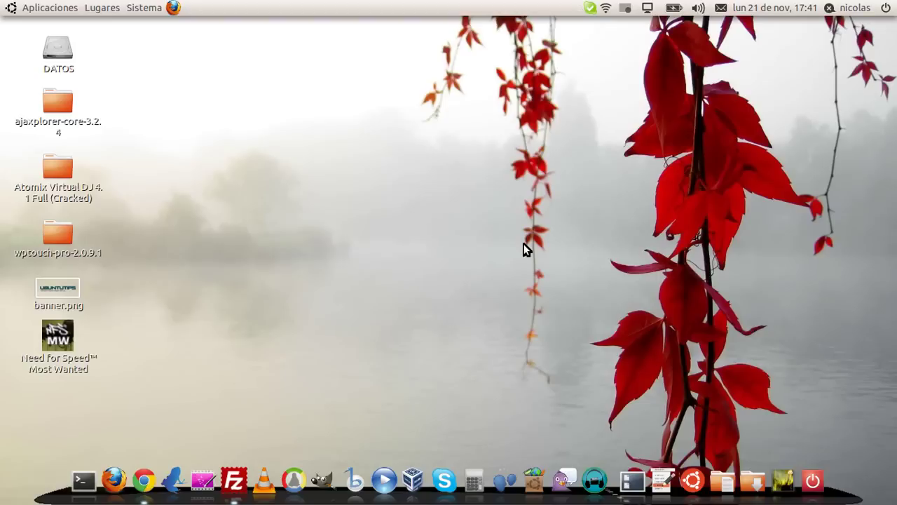
{"action": "left_click_drag", "start_coordinate": [215, 46], "coordinate": [764, 398]}
{"action": "left_click_drag", "start_coordinate": [814, 412], "coordinate": [296, 91]}
Restore Chrome and bring up the published AjaXplorer blog post tab
{"action": "left_click", "coordinate": [149, 494]}
{"action": "left_click", "coordinate": [414, 25]}
{"action": "scroll", "coordinate": [377, 151], "scroll_direction": "down", "scroll_amount": 5}
{"action": "scroll", "coordinate": [144, 86], "scroll_direction": "up", "scroll_amount": 4}
{"action": "scroll", "coordinate": [155, 133], "scroll_direction": "up", "scroll_amount": 3}
{"action": "scroll", "coordinate": [168, 140], "scroll_direction": "down", "scroll_amount": 4}
{"action": "scroll", "coordinate": [266, 296], "scroll_direction": "up", "scroll_amount": 2}
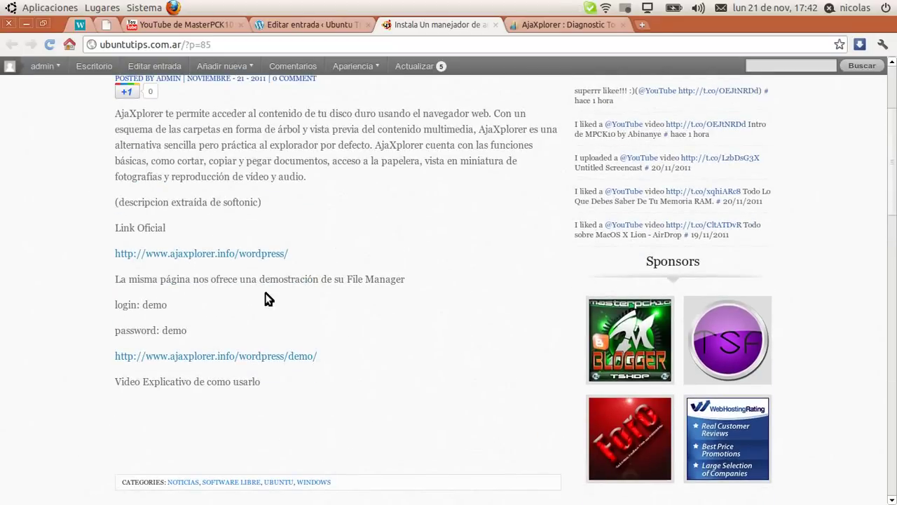
Open the ajaxplorer.info/wordpress/ link in a new tab, view it, then minimize Chrome
{"action": "middle_click", "coordinate": [217, 257]}
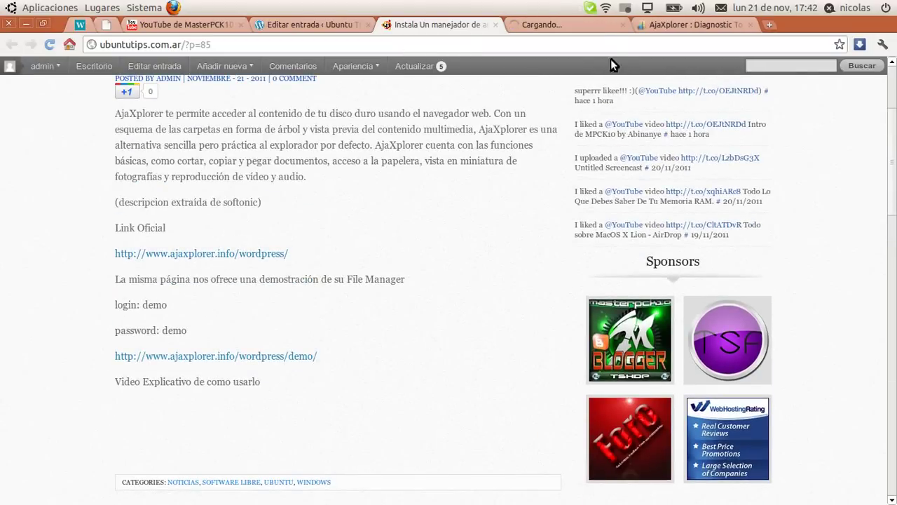
{"action": "left_click", "coordinate": [593, 23]}
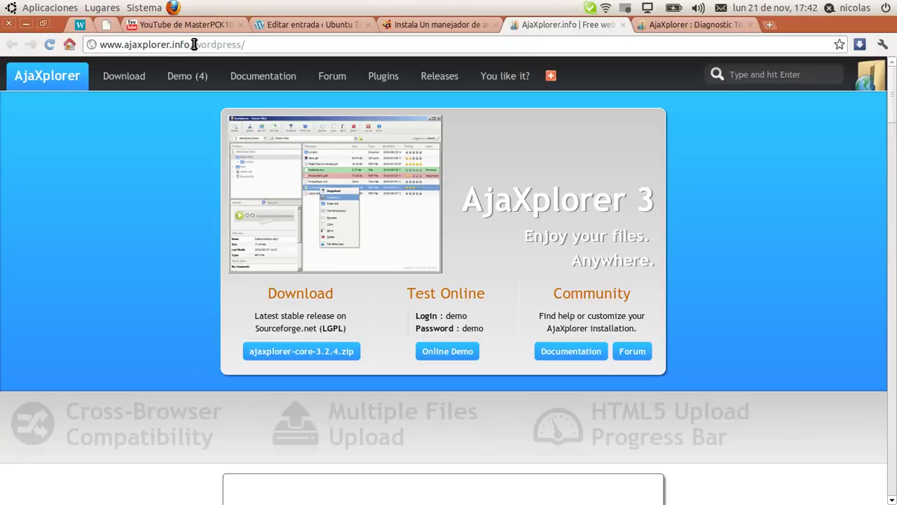
{"action": "left_click", "coordinate": [256, 44]}
{"action": "left_click", "coordinate": [256, 44]}
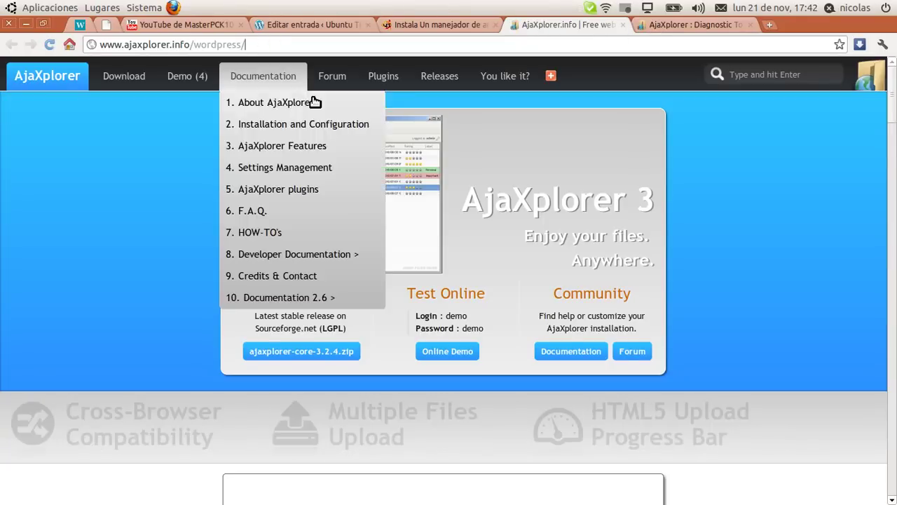
{"action": "scroll", "coordinate": [256, 62], "scroll_direction": "down", "scroll_amount": 4}
{"action": "scroll", "coordinate": [290, 190], "scroll_direction": "up", "scroll_amount": 3}
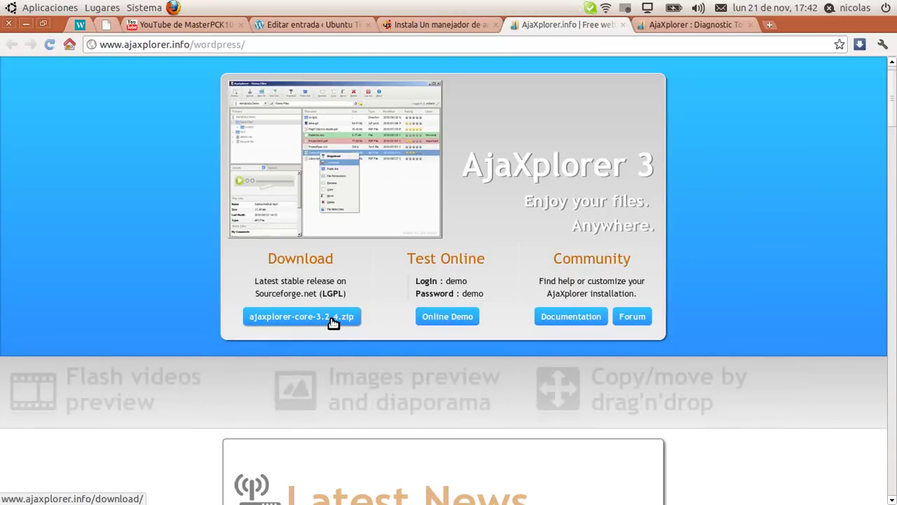
{"action": "left_click", "coordinate": [26, 24]}
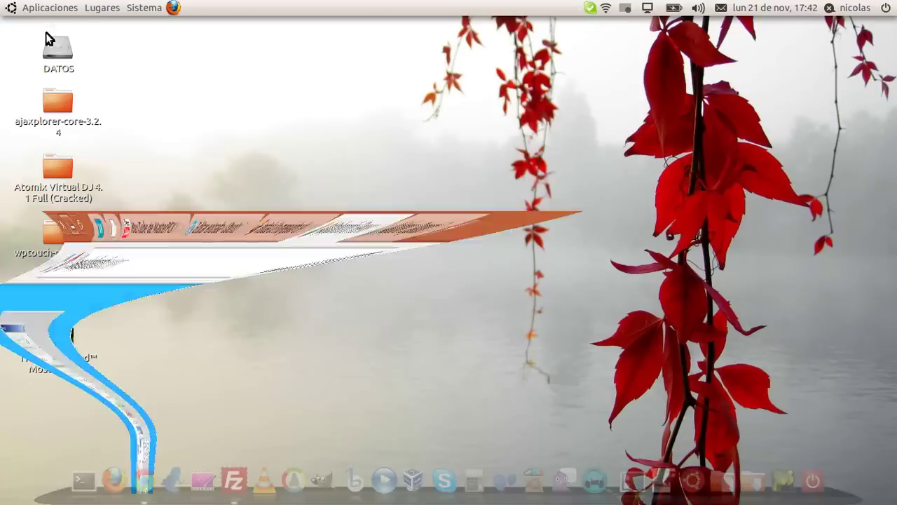
{"action": "left_click_drag", "start_coordinate": [201, 89], "coordinate": [41, 129]}
{"action": "left_click", "coordinate": [98, 133]}
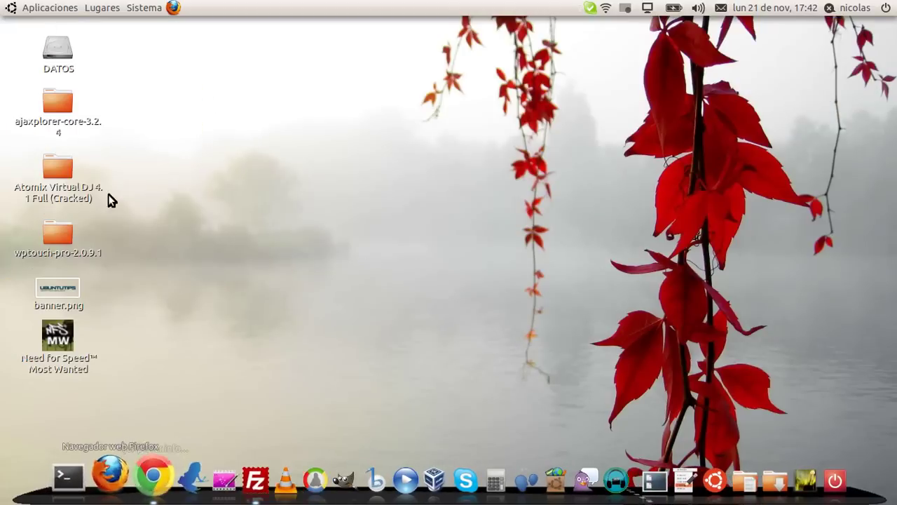
{"action": "left_click_drag", "start_coordinate": [222, 174], "coordinate": [621, 366]}
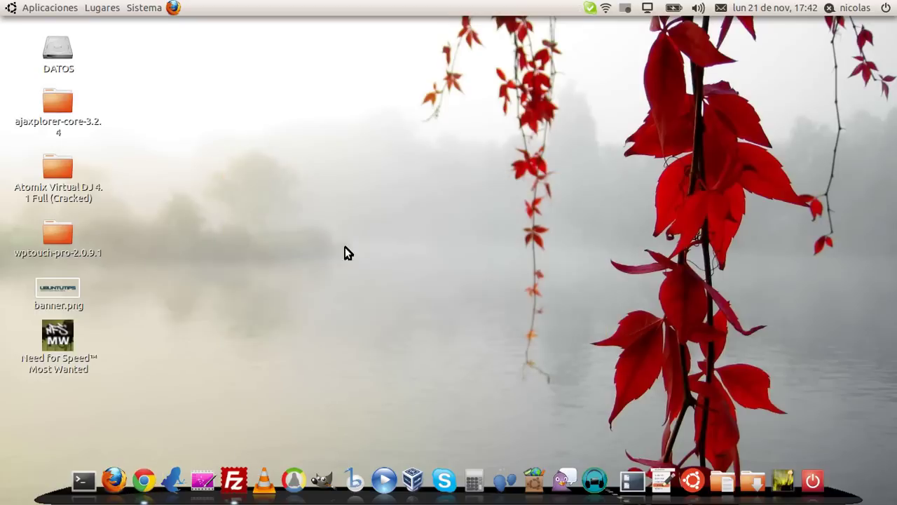
{"action": "double_click", "coordinate": [55, 98]}
{"action": "left_click", "coordinate": [244, 43]}
{"action": "left_click", "coordinate": [437, 8]}
{"action": "left_click_drag", "start_coordinate": [430, 32], "coordinate": [469, 36]}
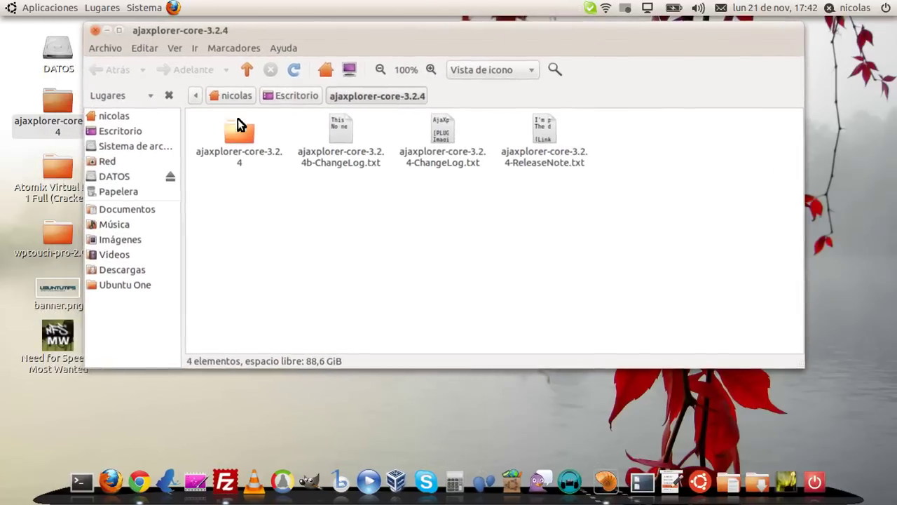
{"action": "double_click", "coordinate": [236, 132]}
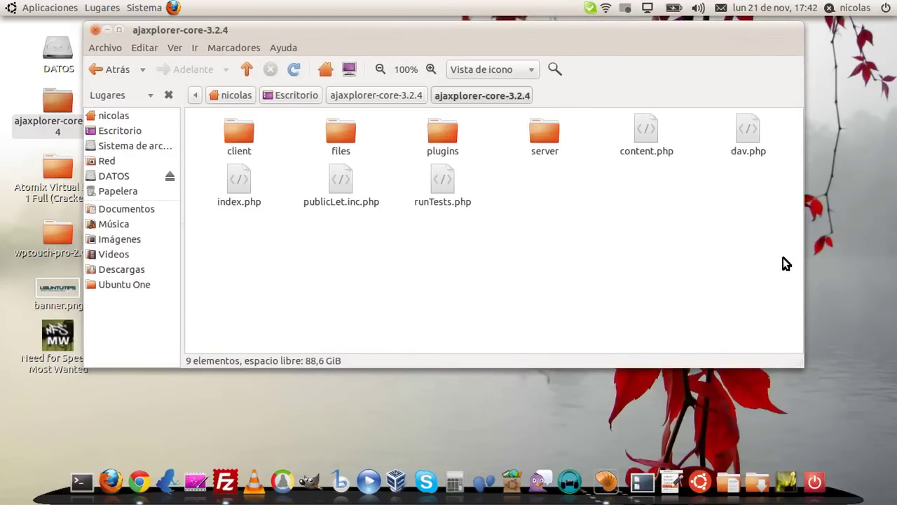
{"action": "left_click_drag", "start_coordinate": [785, 274], "coordinate": [192, 108]}
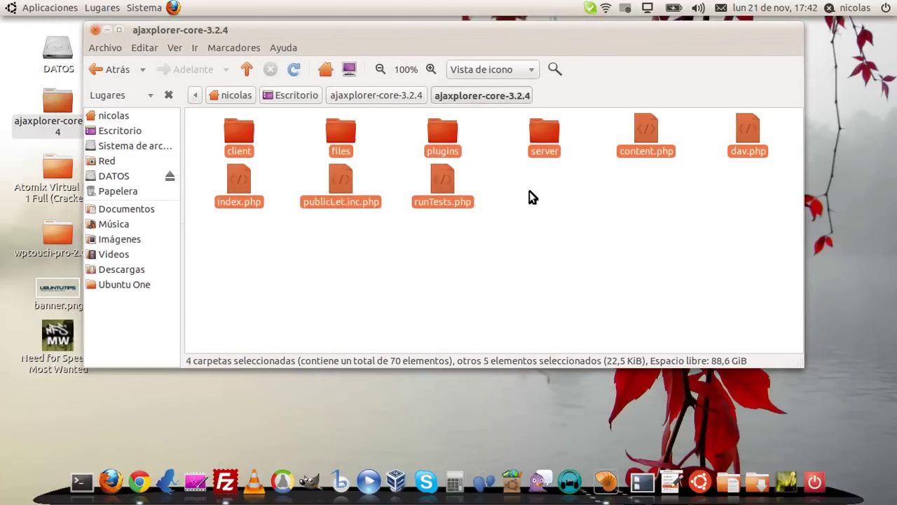
{"action": "left_click_drag", "start_coordinate": [791, 260], "coordinate": [225, 131]}
{"action": "left_click", "coordinate": [349, 237]}
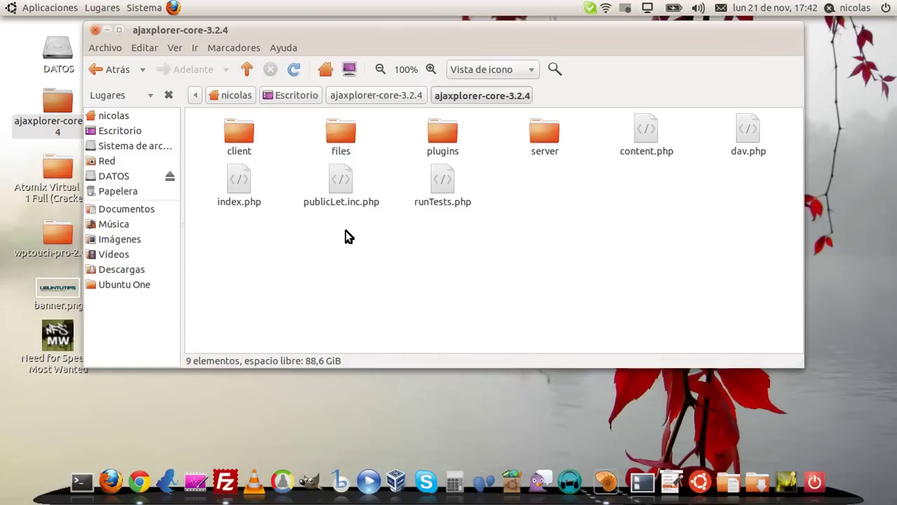
{"action": "left_click", "coordinate": [95, 30]}
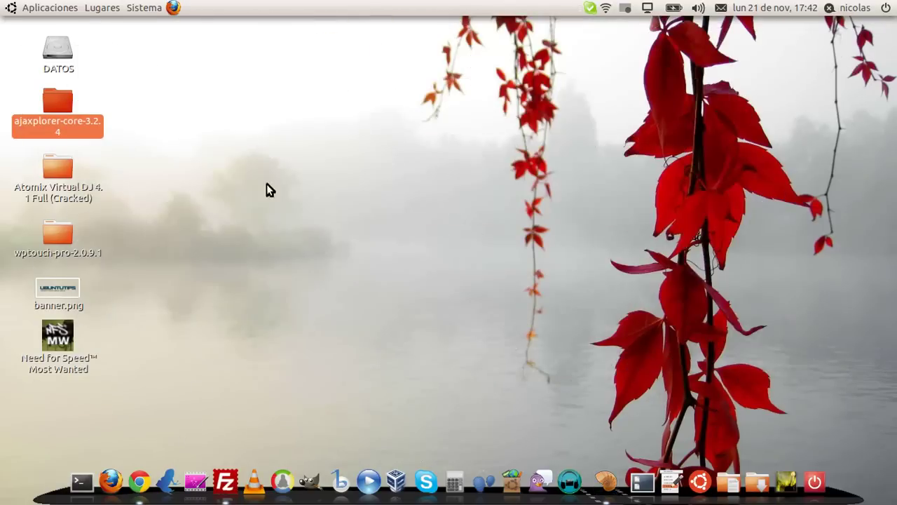
{"action": "left_click", "coordinate": [227, 480]}
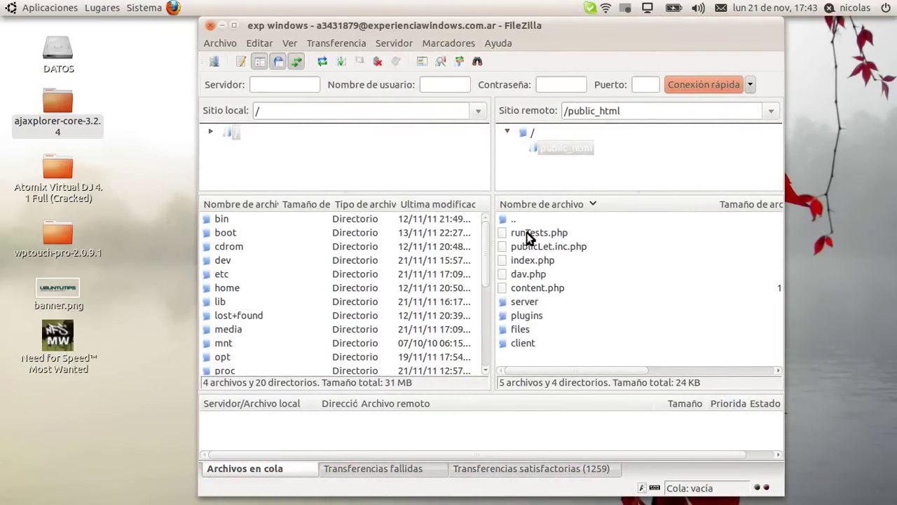
{"action": "left_click", "coordinate": [211, 25]}
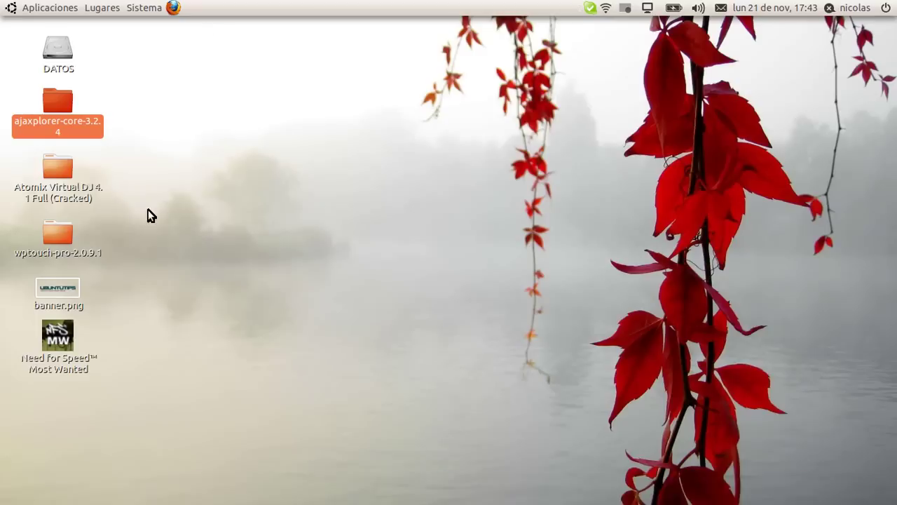
Restore Chrome on the 'AjaXplorer : Diagnostic Tool' tab and review its SSL and charset warnings
{"action": "mouse_move", "coordinate": [175, 499]}
{"action": "left_click", "coordinate": [130, 479]}
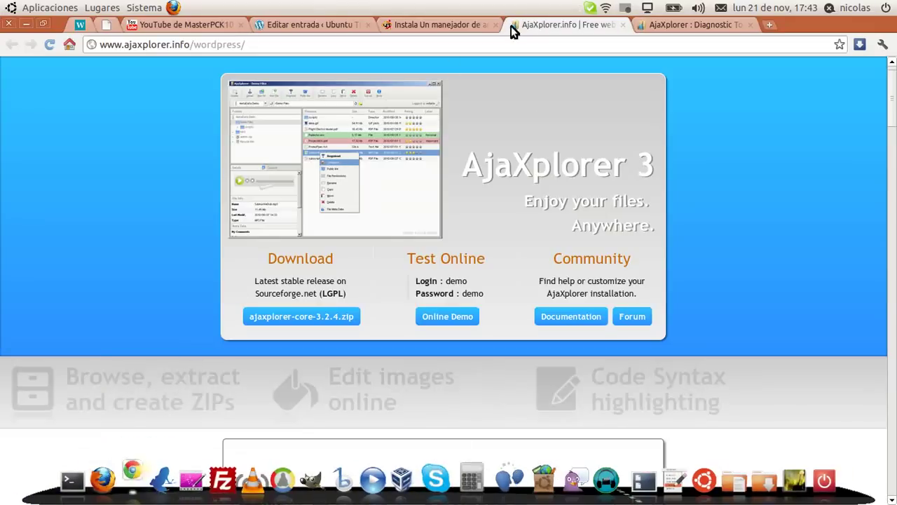
{"action": "left_click", "coordinate": [691, 24]}
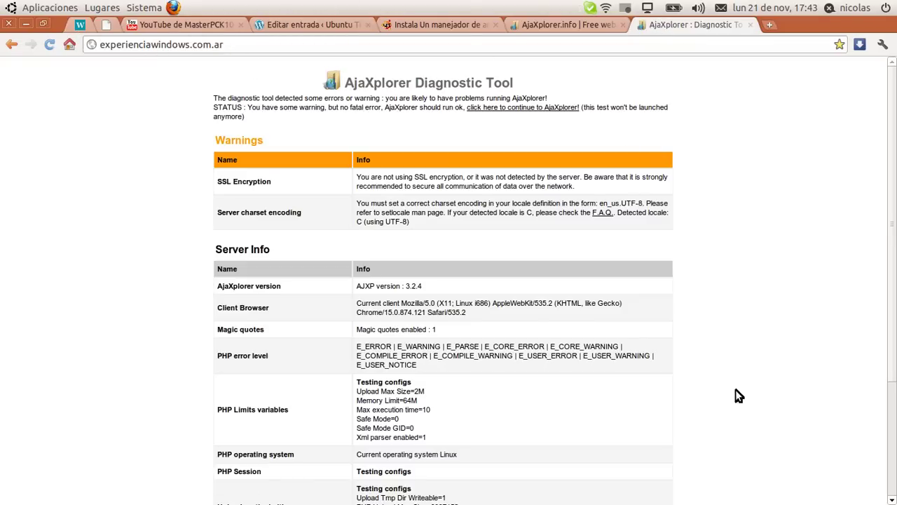
{"action": "scroll", "coordinate": [743, 388], "scroll_direction": "down", "scroll_amount": 5}
{"action": "scroll", "coordinate": [836, 232], "scroll_direction": "up", "scroll_amount": 5}
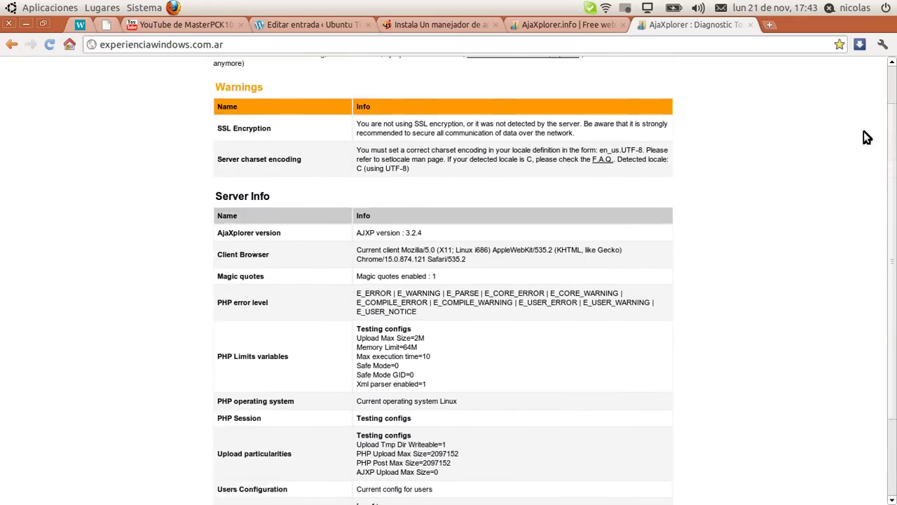
{"action": "left_click_drag", "start_coordinate": [437, 84], "coordinate": [524, 77]}
{"action": "left_click", "coordinate": [524, 77]}
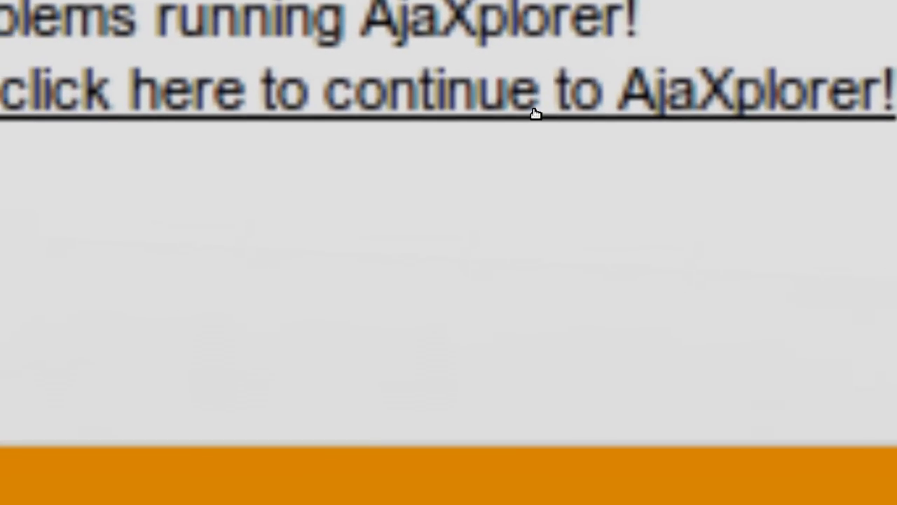
Continue into AjaXplorer, re-maximize the browser, and dismiss the default-password warning with Aceptar
{"action": "left_click", "coordinate": [535, 113]}
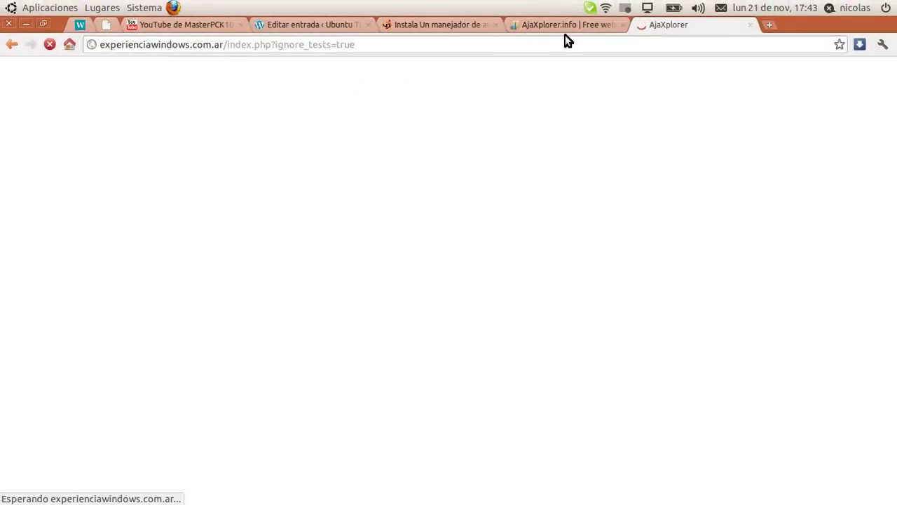
{"action": "double_click", "coordinate": [857, 25]}
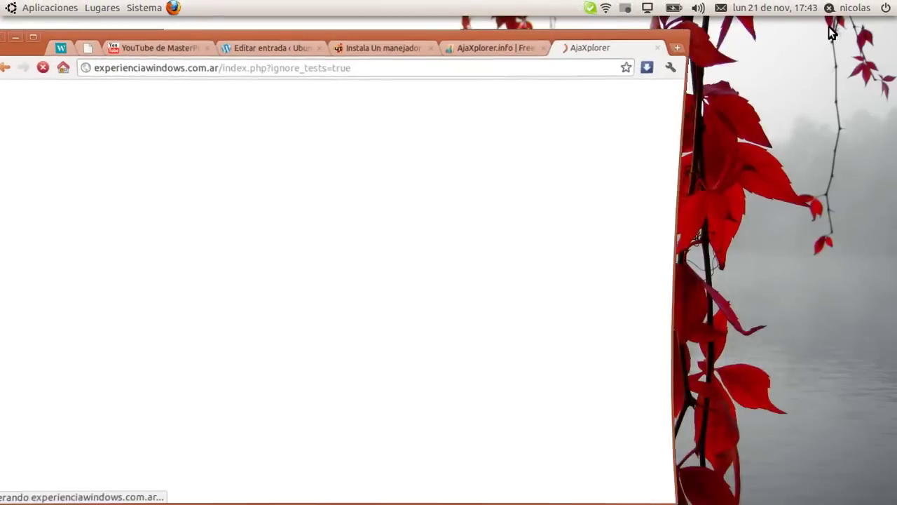
{"action": "double_click", "coordinate": [582, 33]}
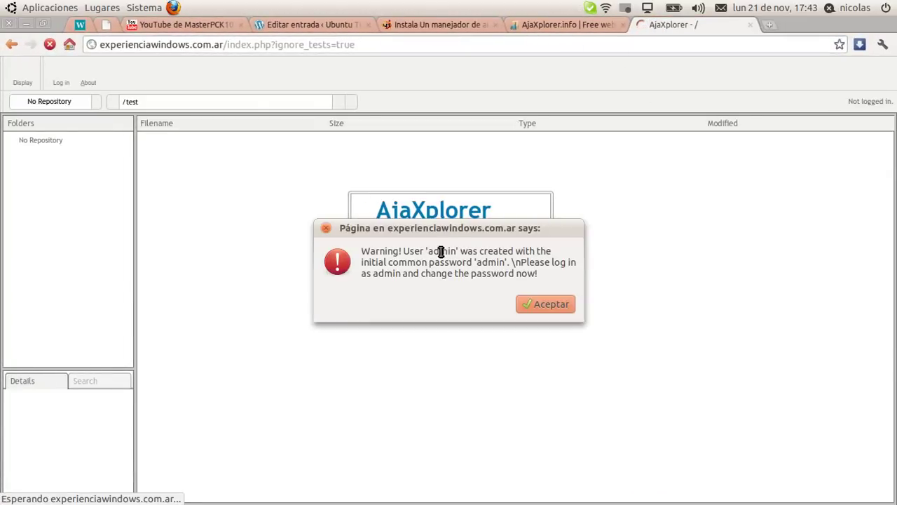
{"action": "left_click_drag", "start_coordinate": [452, 230], "coordinate": [448, 190]}
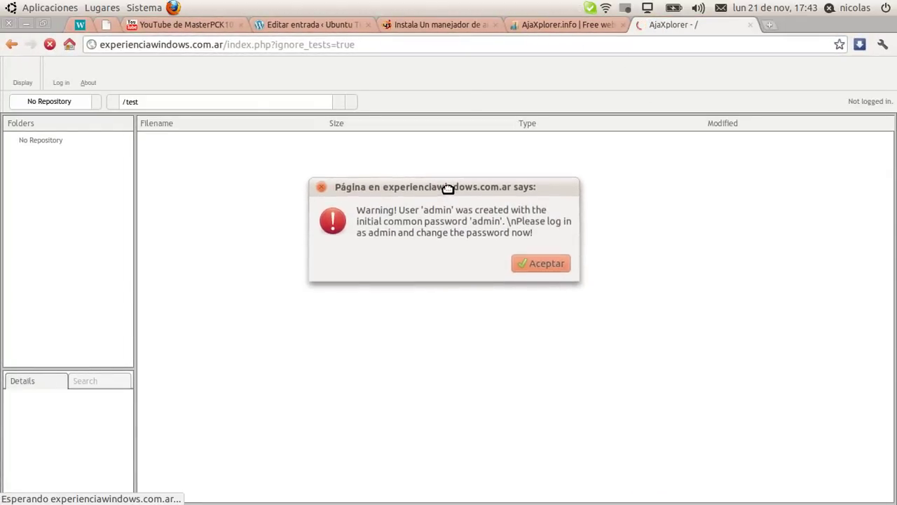
{"action": "left_click", "coordinate": [565, 258]}
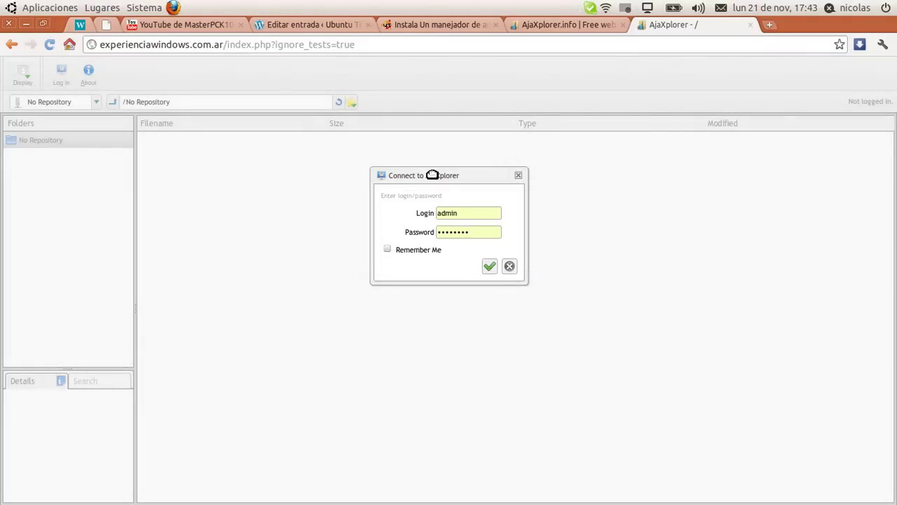
Enter the administrator credentials in the Connect to AjaXplorer dialog and submit the login
{"action": "left_click_drag", "start_coordinate": [433, 174], "coordinate": [452, 138]}
{"action": "double_click", "coordinate": [479, 197]}
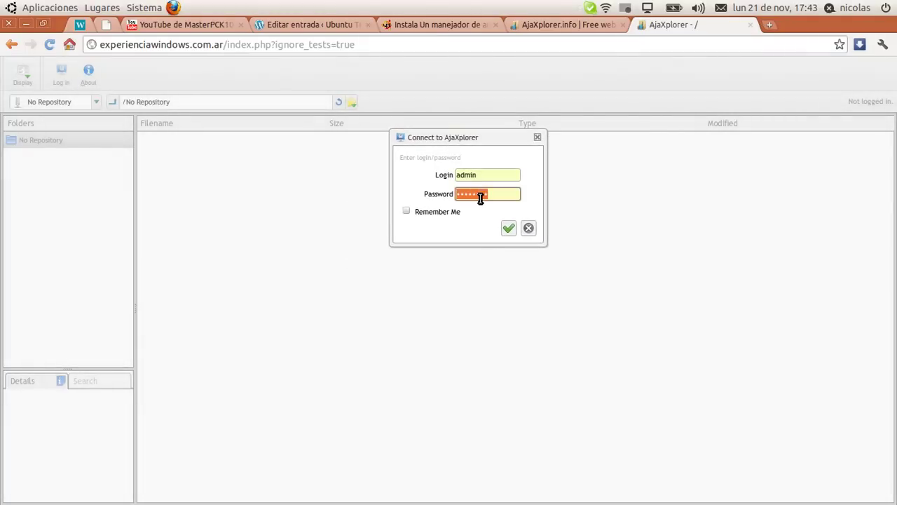
{"action": "type", "text": "ad"}
{"action": "key", "text": "Escape"}
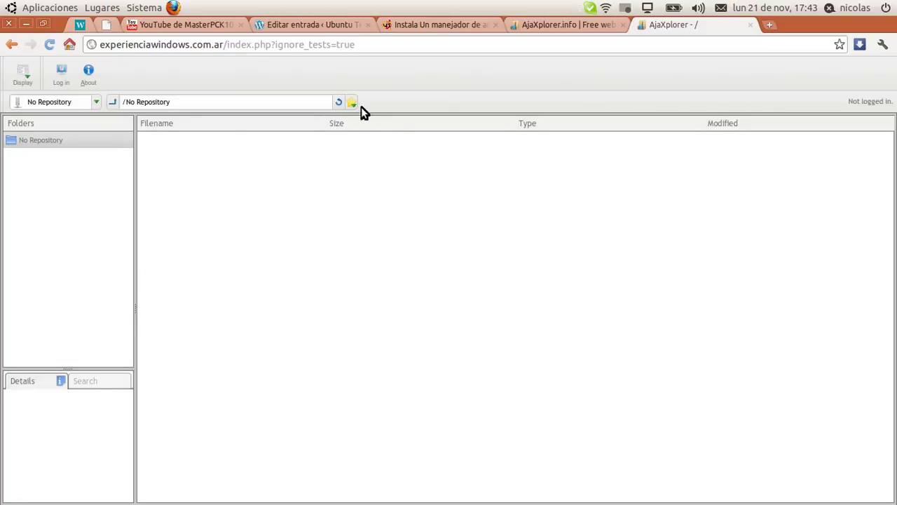
Inspect INSTALL-SelectMeAndClickEdit.txt and the Recycle Bin in Default Files, including the Open in... editor list
{"action": "left_click_drag", "start_coordinate": [219, 200], "coordinate": [280, 143]}
{"action": "left_click_drag", "start_coordinate": [655, 327], "coordinate": [154, 148]}
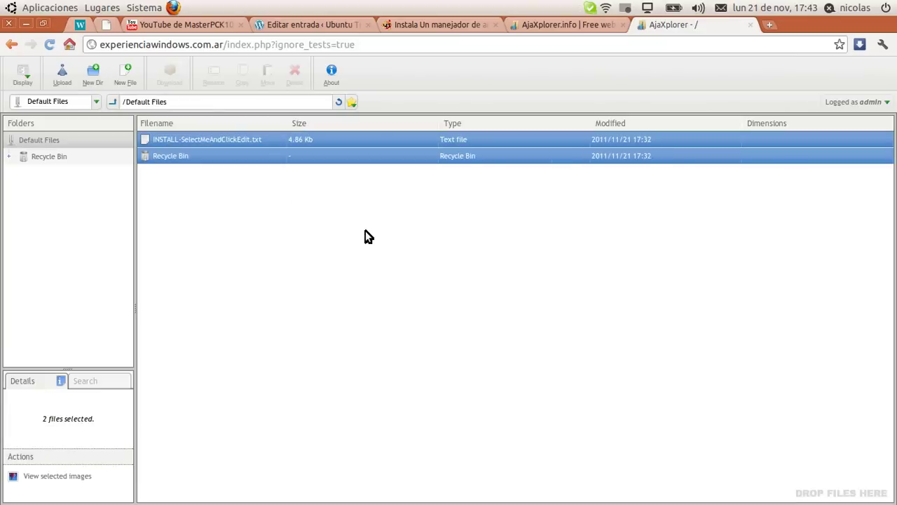
{"action": "left_click", "coordinate": [210, 138]}
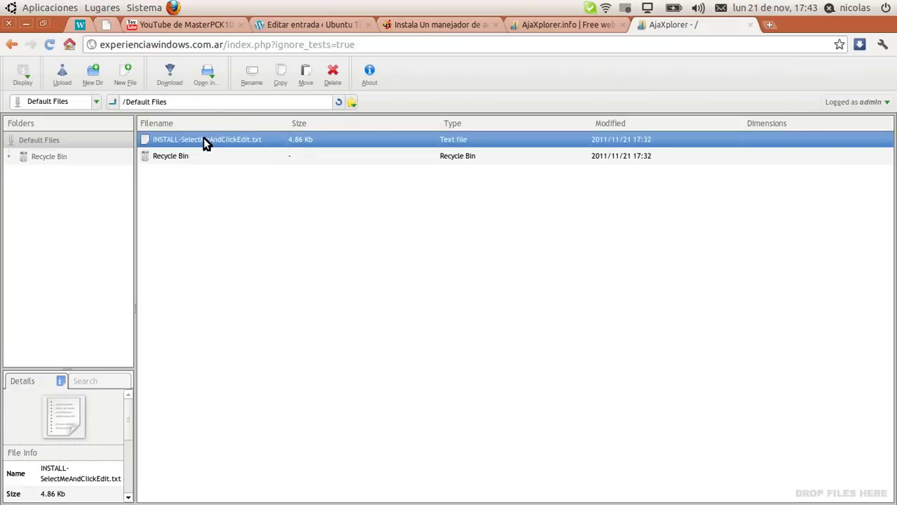
{"action": "left_click", "coordinate": [242, 163]}
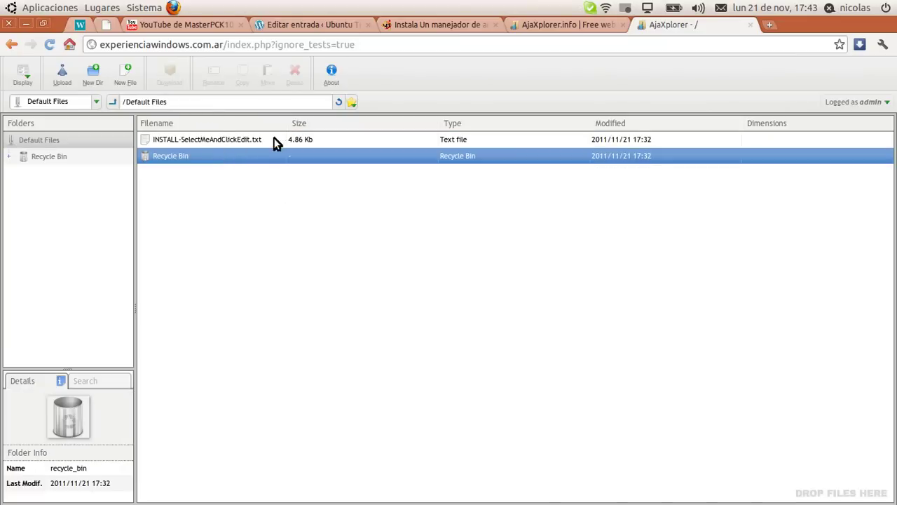
{"action": "double_click", "coordinate": [248, 138]}
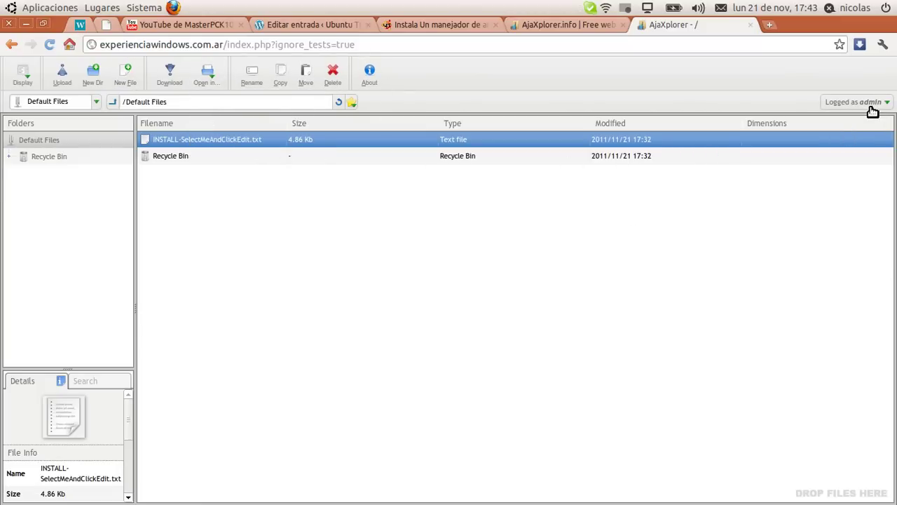
{"action": "left_click", "coordinate": [565, 217]}
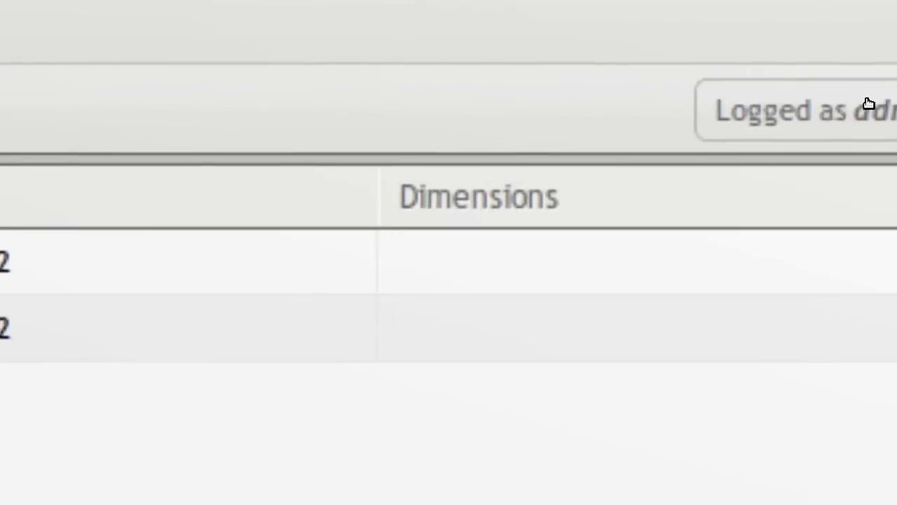
Set the interface language to Español in the admin's Language preferences, then browse Papelera and Default Files
{"action": "left_click", "coordinate": [870, 103]}
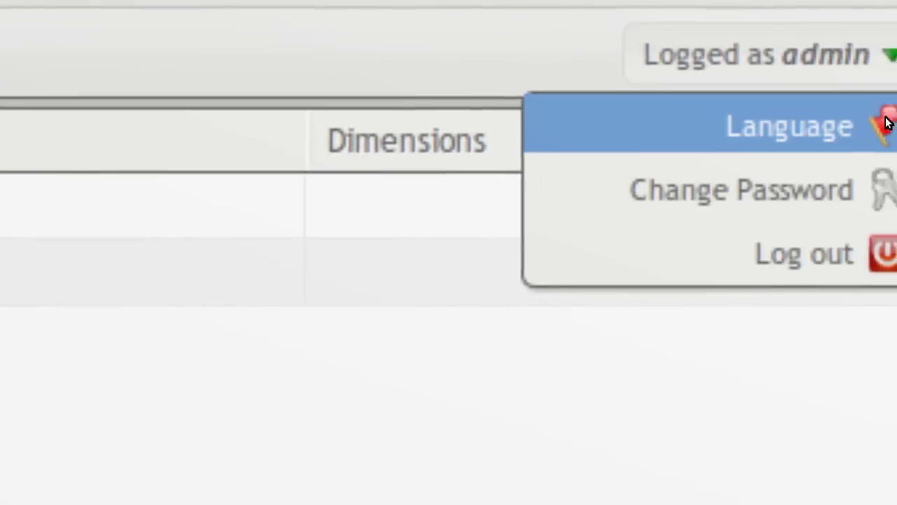
{"action": "left_click", "coordinate": [836, 101]}
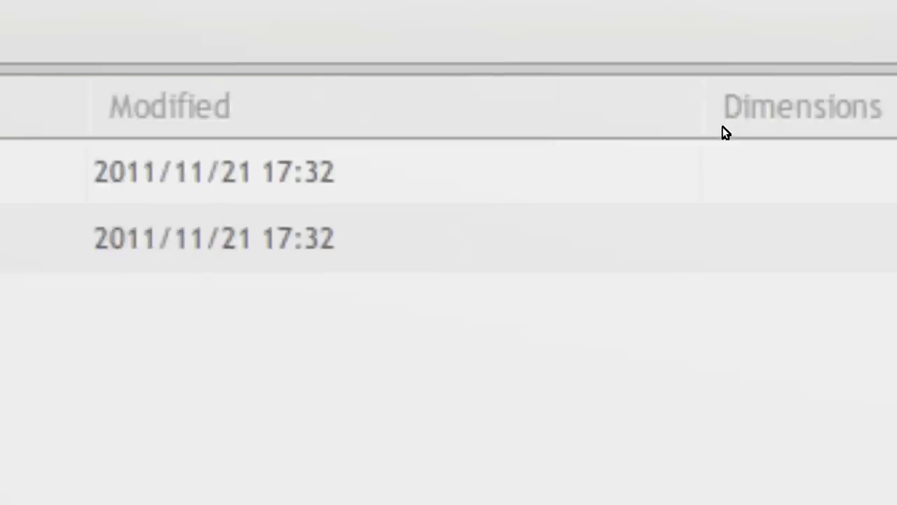
{"action": "left_click", "coordinate": [201, 337]}
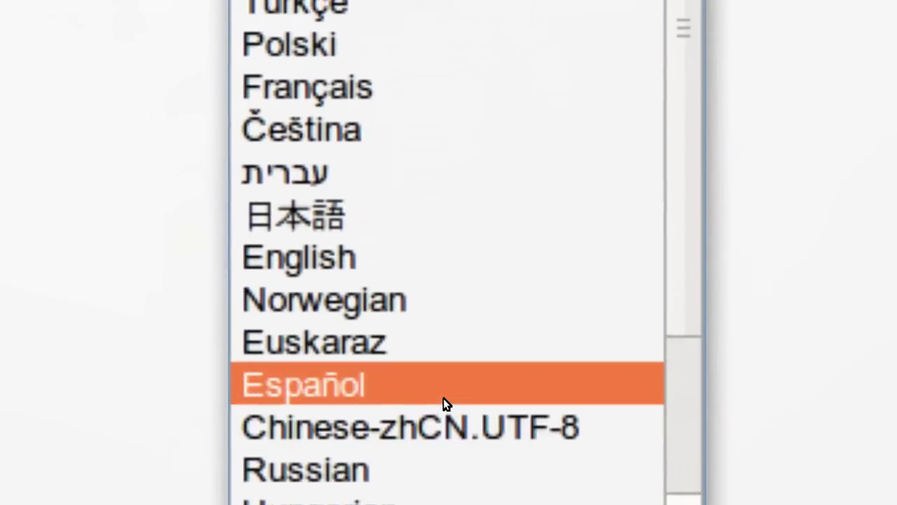
{"action": "left_click", "coordinate": [444, 400]}
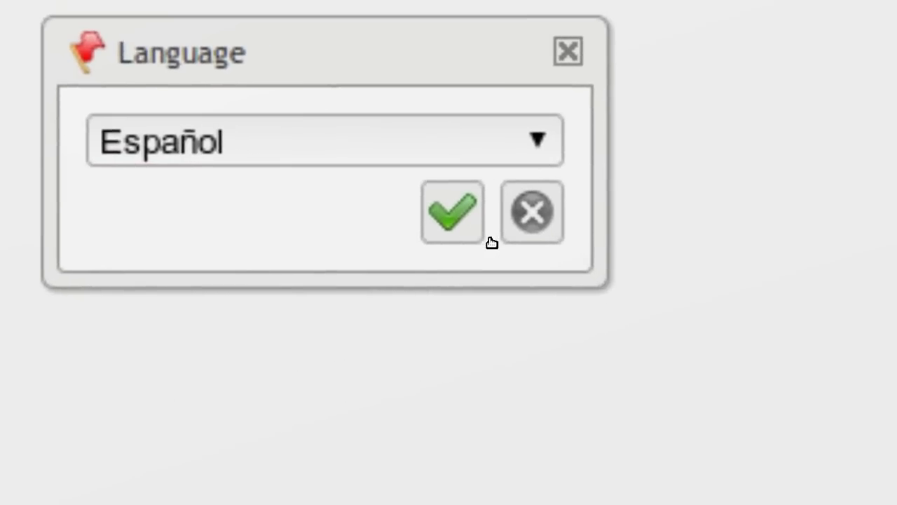
{"action": "left_click", "coordinate": [488, 237]}
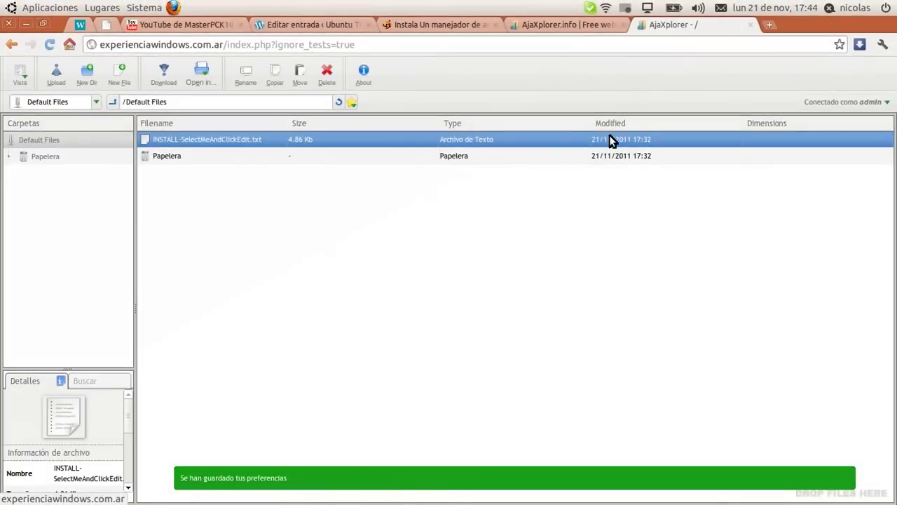
{"action": "left_click", "coordinate": [599, 155]}
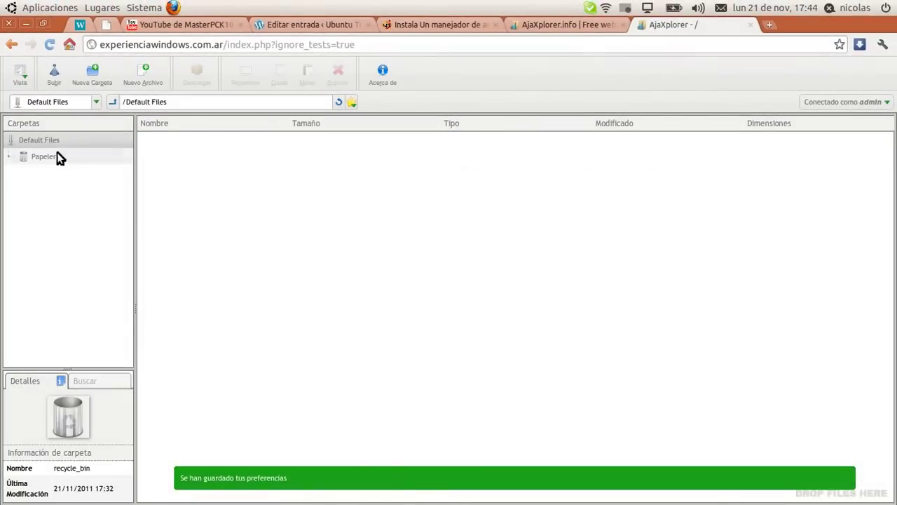
{"action": "left_click", "coordinate": [25, 142]}
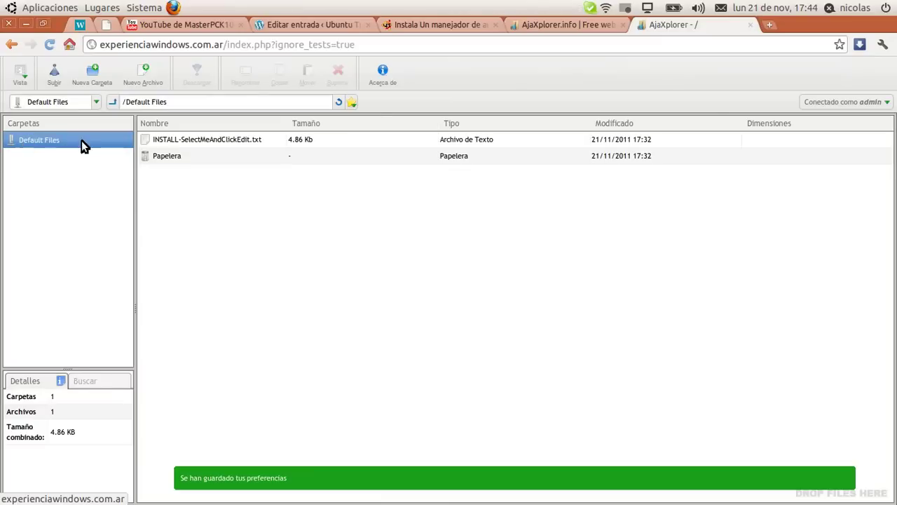
In Cambiar Clave, enter the old admin password and the new password twice, then save
{"action": "left_click", "coordinate": [842, 103]}
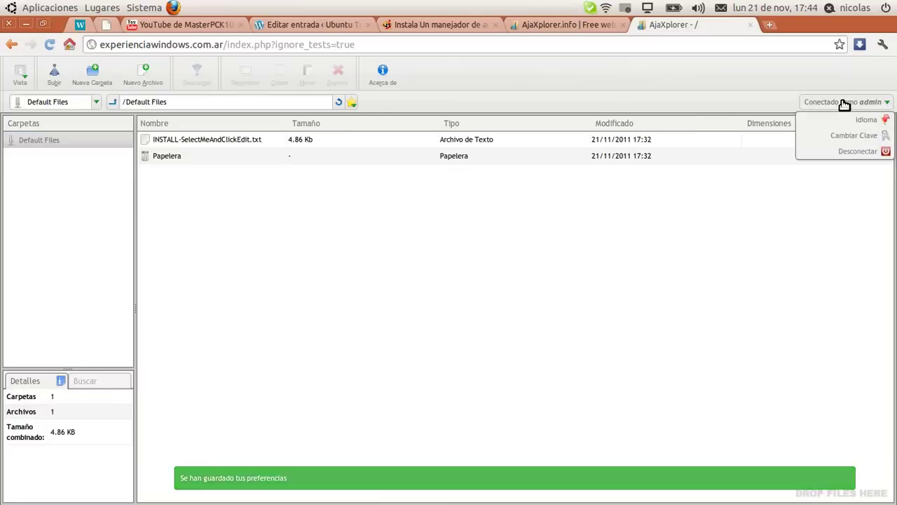
{"action": "left_click", "coordinate": [864, 142]}
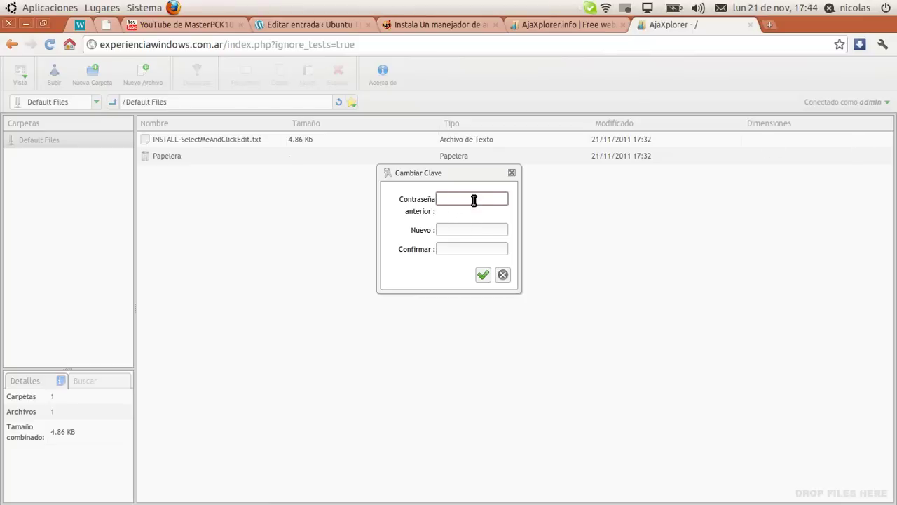
{"action": "type", "text": "admin"}
{"action": "key", "text": "Tab"}
{"action": "type", "text": "12345678"}
{"action": "key", "text": "Tab"}
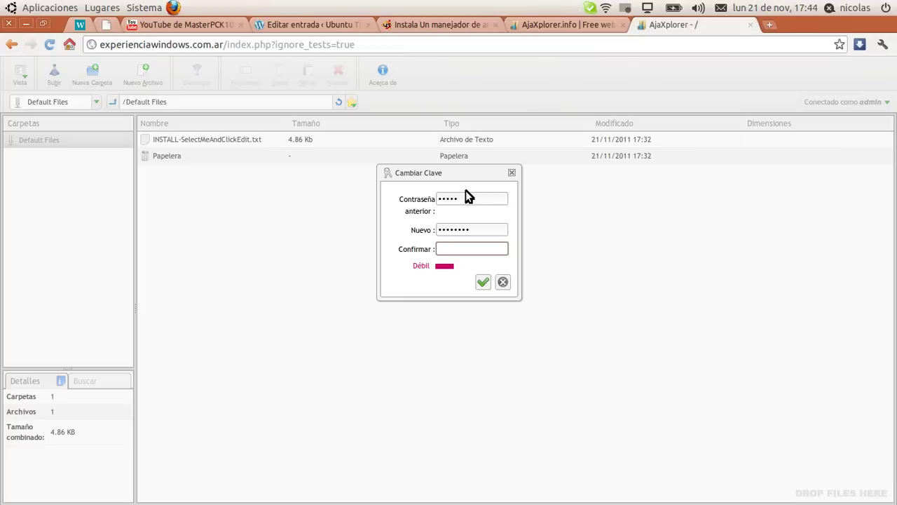
{"action": "type", "text": "12"}
{"action": "type", "text": "****"}
{"action": "left_click", "coordinate": [484, 286]}
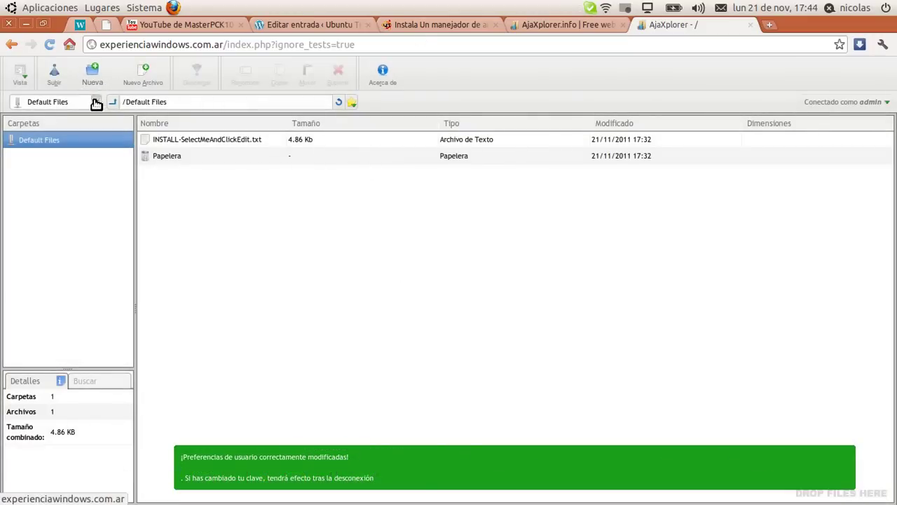
Select the Papelera entry and switch the repository dropdown from Default Files to Configurar
{"action": "left_click_drag", "start_coordinate": [504, 264], "coordinate": [245, 151]}
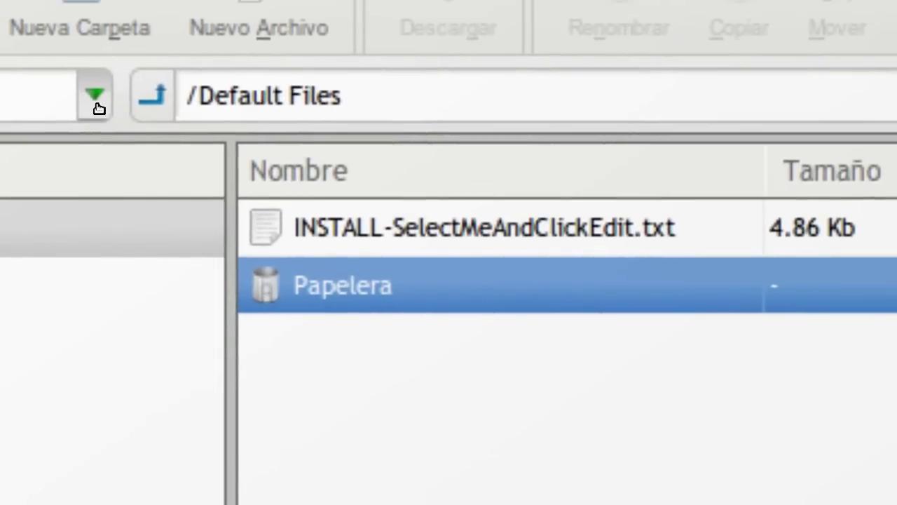
{"action": "left_click", "coordinate": [85, 84]}
{"action": "key", "text": "Escape"}
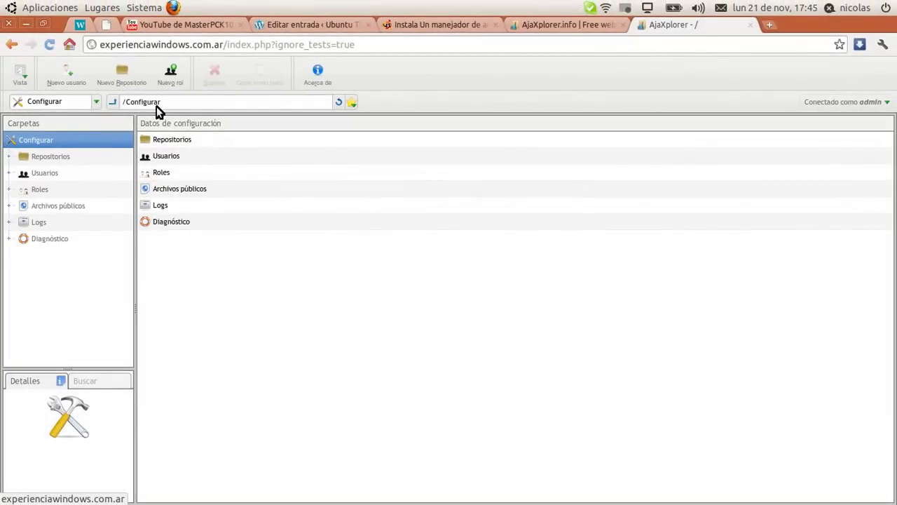
View the Default Files repository configuration, close it, and open Usuarios showing the admin account
{"action": "double_click", "coordinate": [172, 141]}
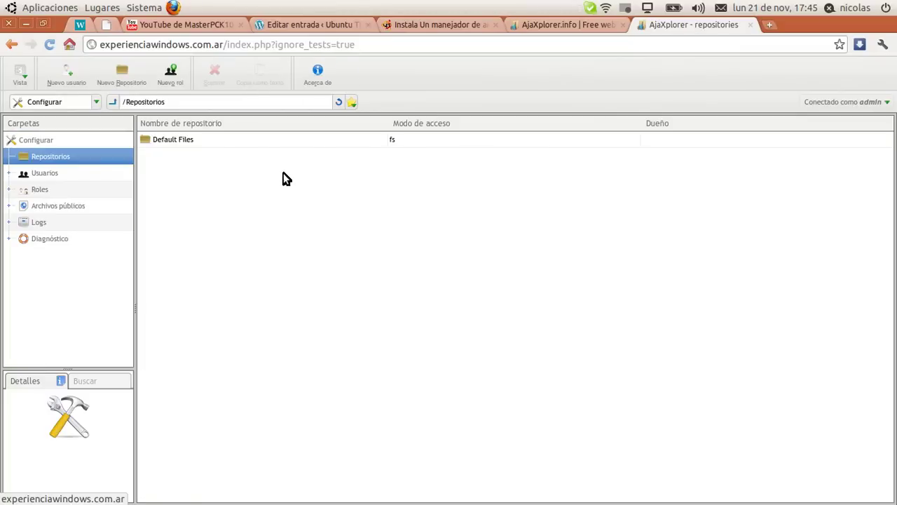
{"action": "left_click", "coordinate": [245, 141]}
{"action": "double_click", "coordinate": [242, 141]}
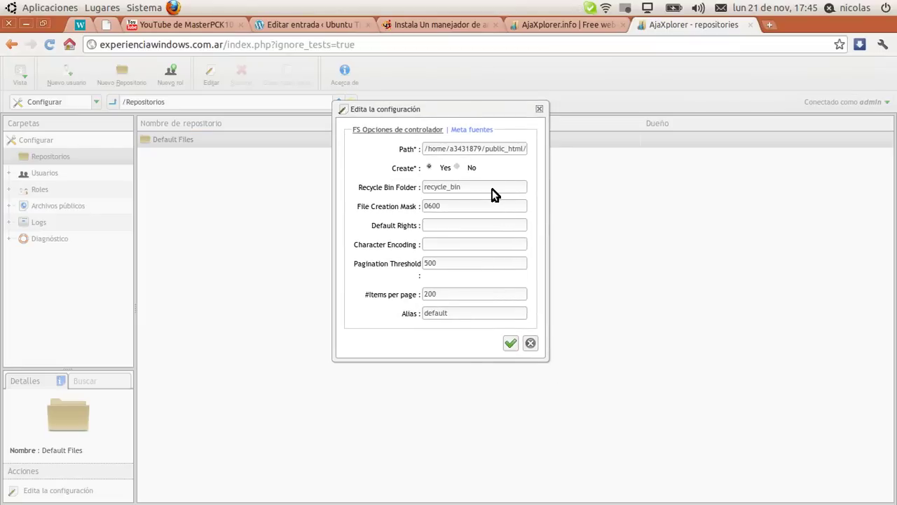
{"action": "left_click", "coordinate": [531, 342]}
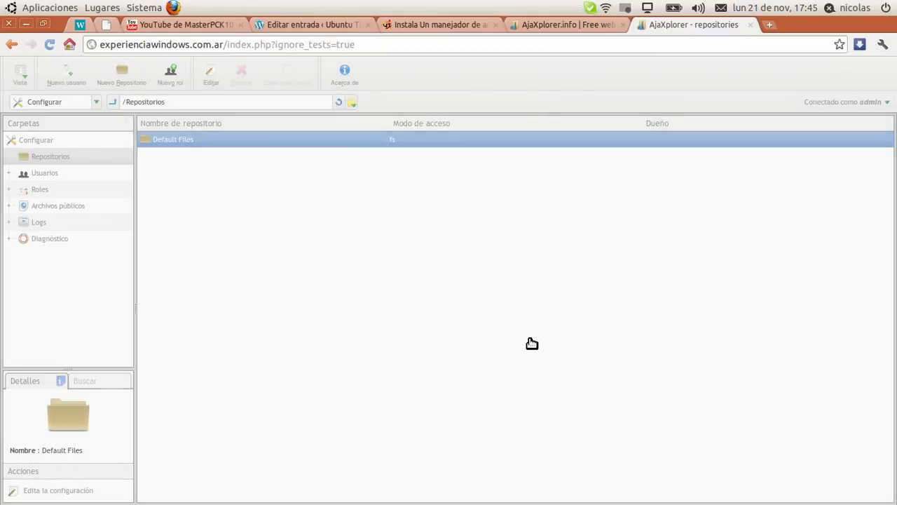
{"action": "left_click", "coordinate": [97, 140]}
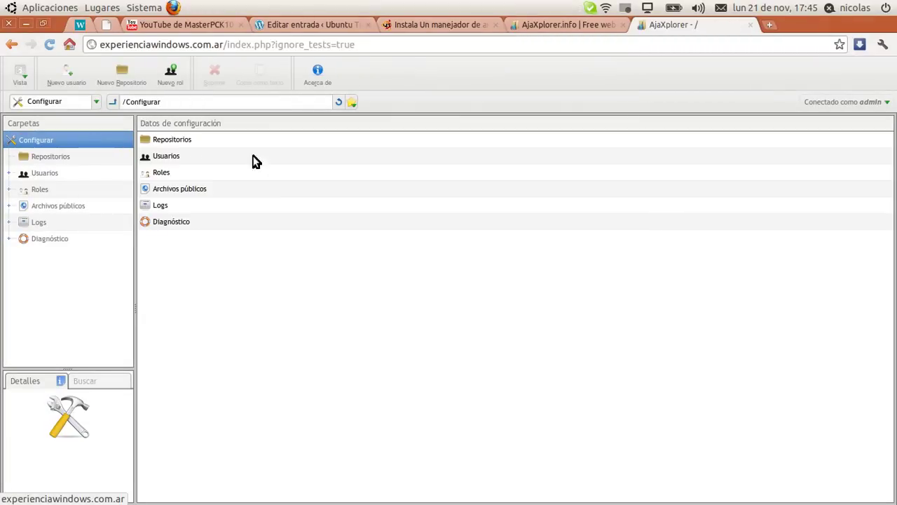
{"action": "double_click", "coordinate": [184, 157]}
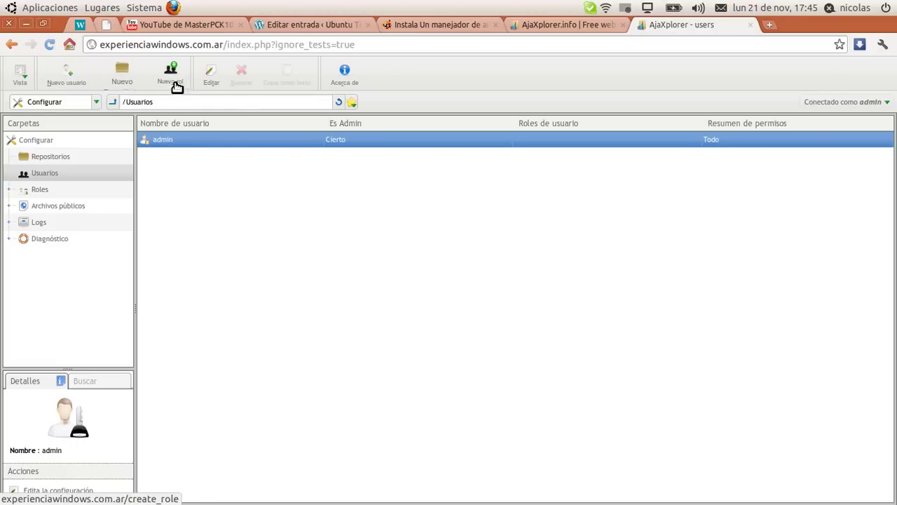
Create a new role named publico with Nuevo rol
{"action": "left_click", "coordinate": [58, 155]}
{"action": "left_click", "coordinate": [52, 134]}
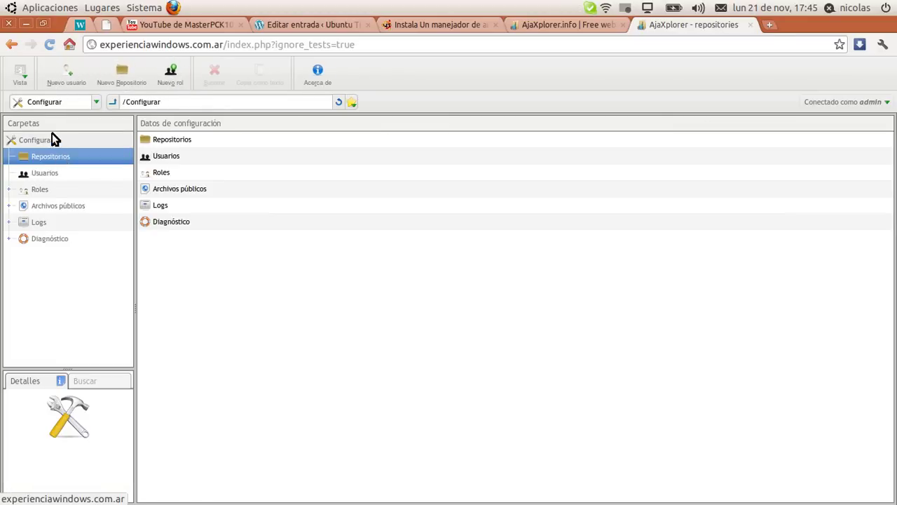
{"action": "left_click", "coordinate": [183, 76]}
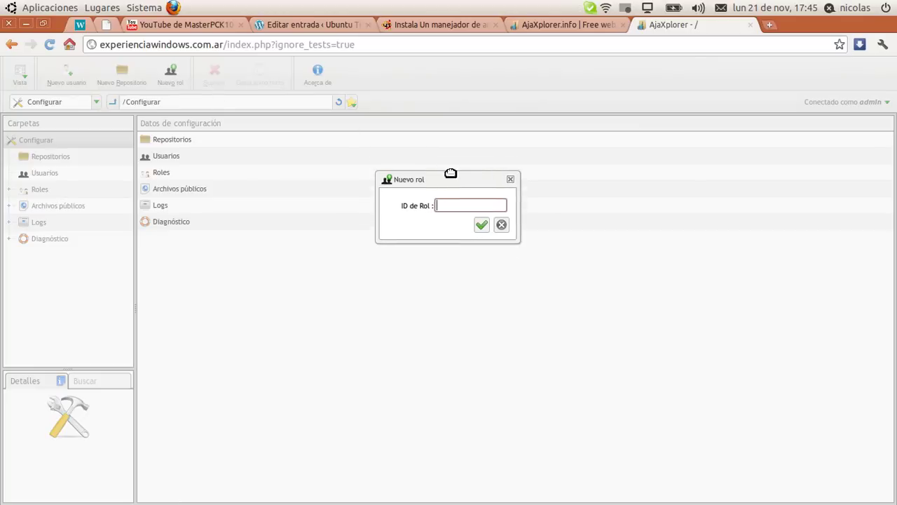
{"action": "type", "text": "public"}
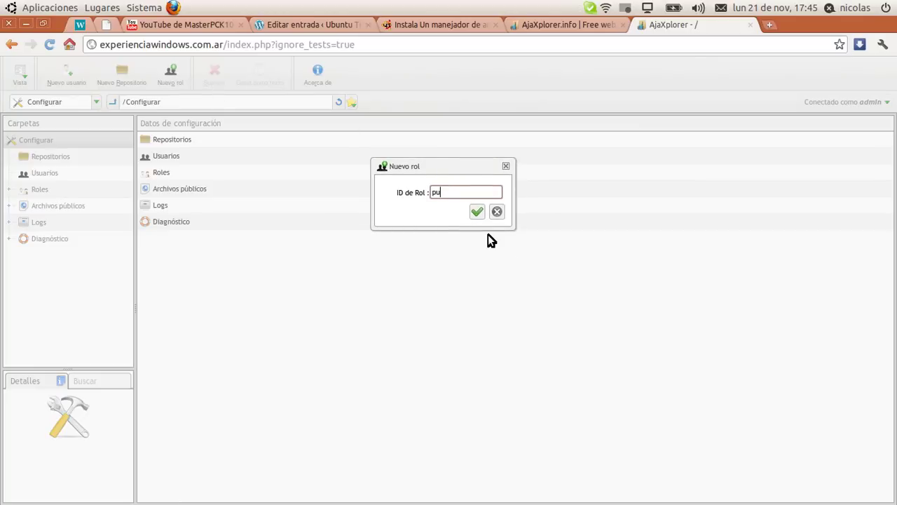
{"action": "key", "text": "Return"}
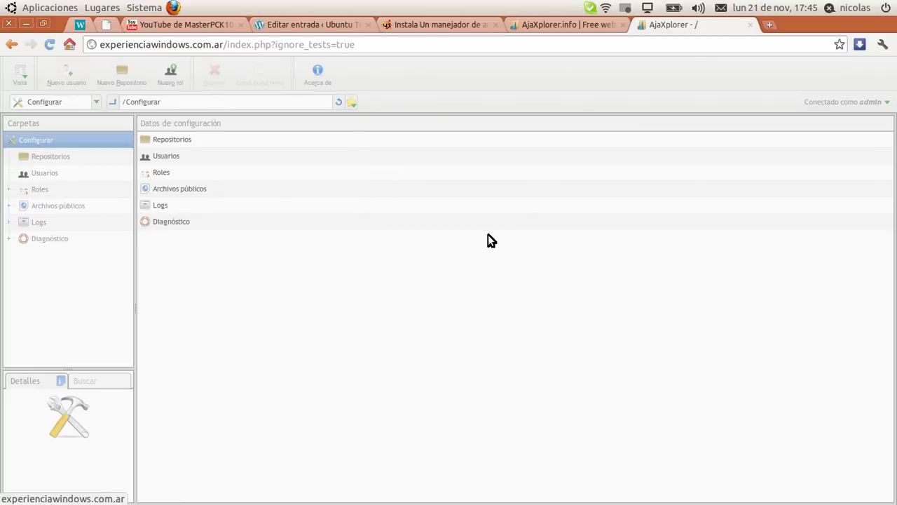
Check the publico role under Roles, then return to the Usuarios list
{"action": "double_click", "coordinate": [168, 157]}
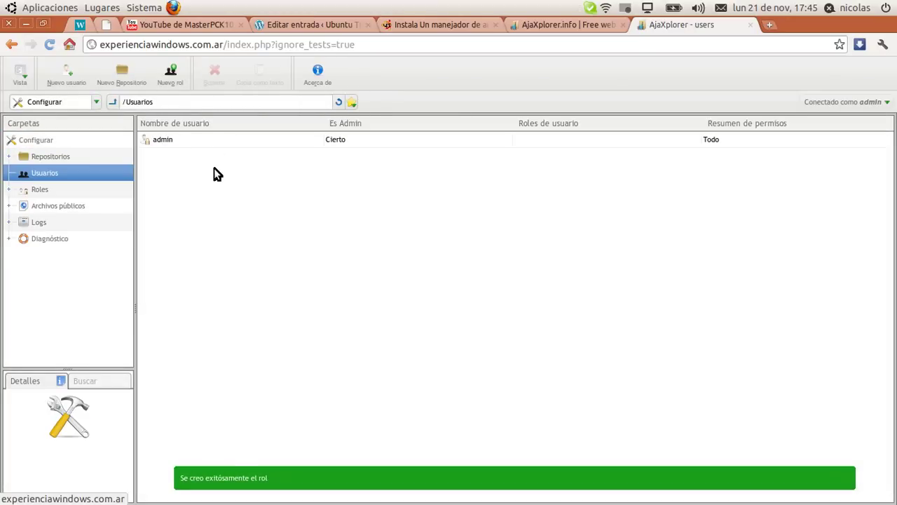
{"action": "left_click", "coordinate": [37, 189]}
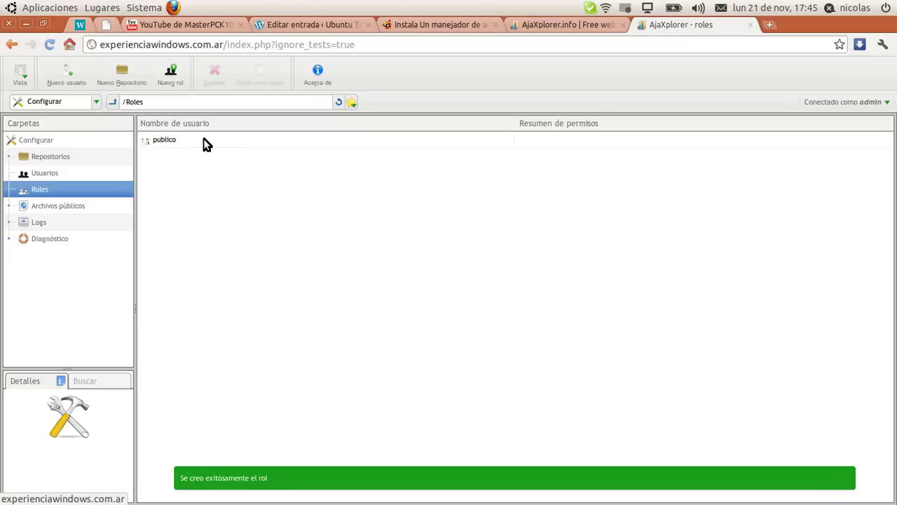
{"action": "left_click", "coordinate": [202, 139]}
{"action": "left_click", "coordinate": [65, 173]}
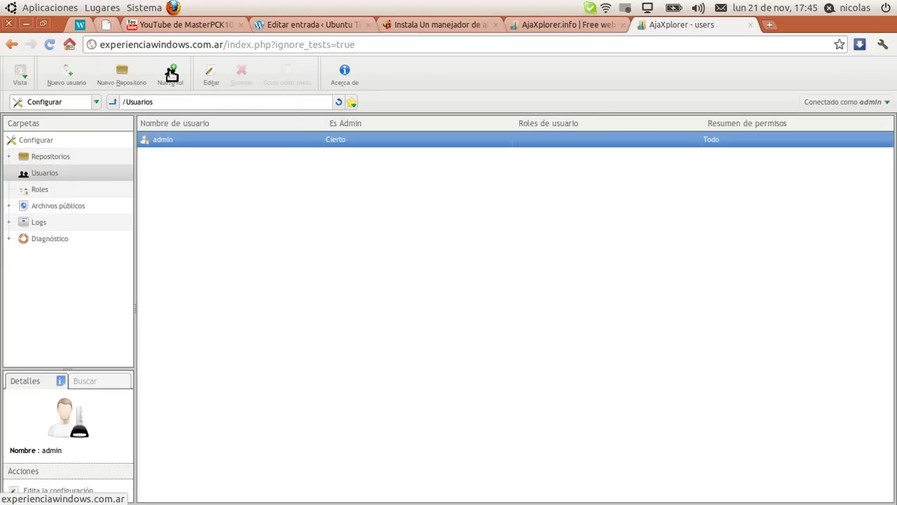
Try adding a user with login publico, then drop the rejected form and show the Roles list
{"action": "left_click", "coordinate": [75, 72]}
{"action": "left_click_drag", "start_coordinate": [466, 177], "coordinate": [434, 162]}
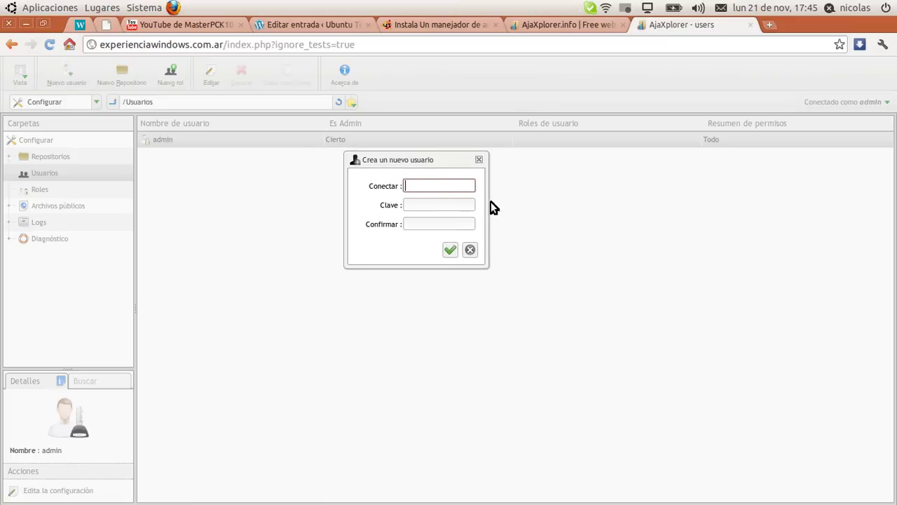
{"action": "left_click", "coordinate": [520, 240]}
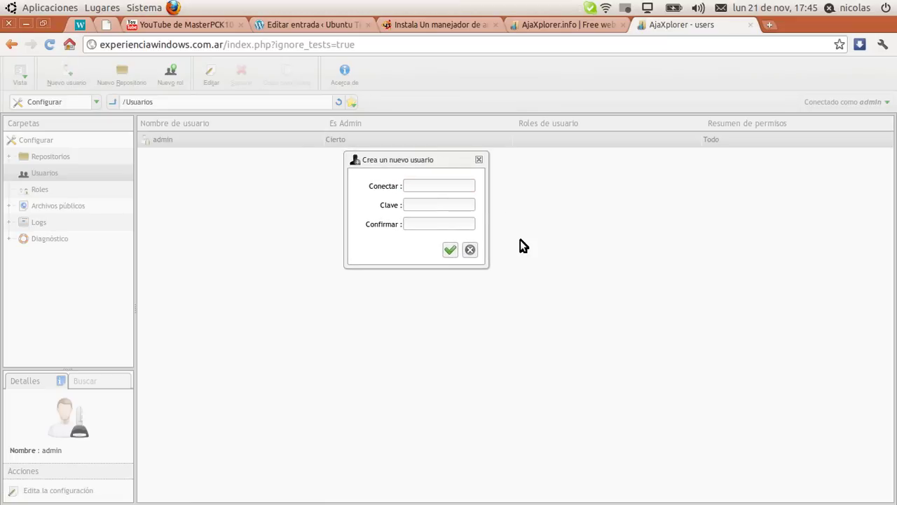
{"action": "left_click", "coordinate": [419, 186]}
{"action": "type", "text": "publico"}
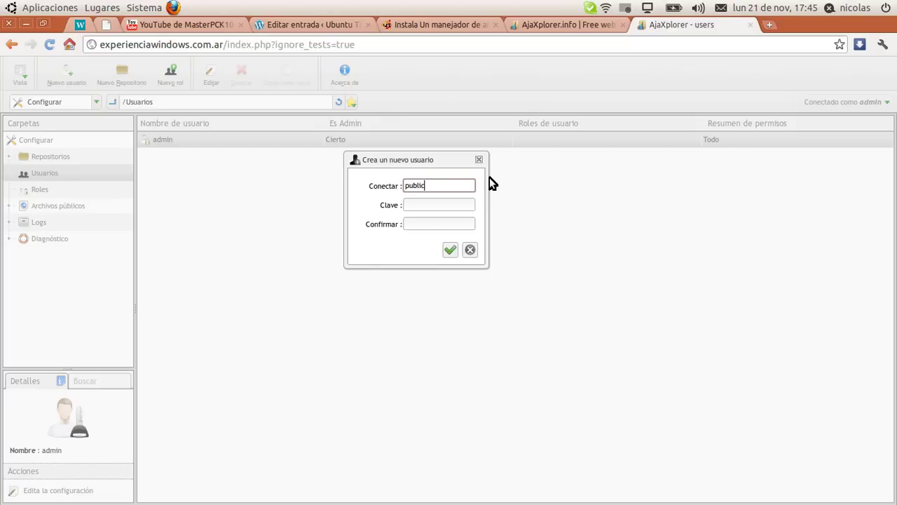
{"action": "left_click", "coordinate": [449, 249]}
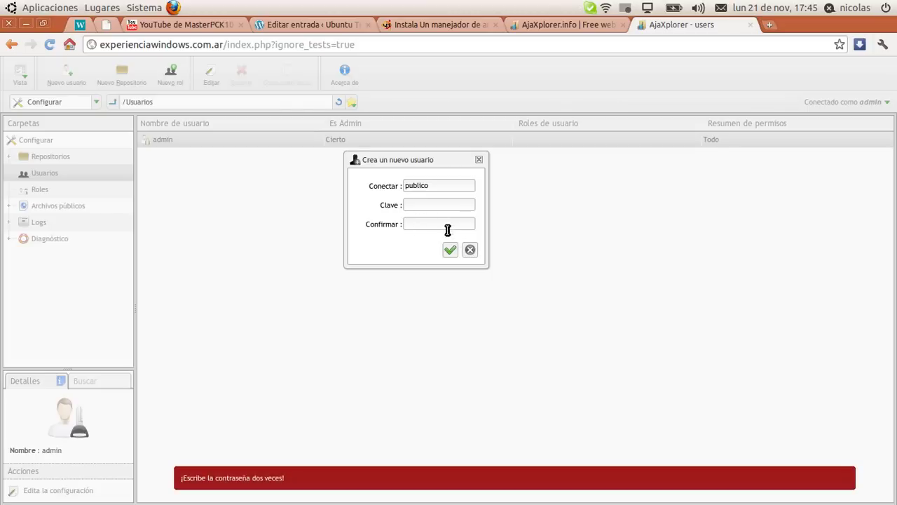
{"action": "left_click", "coordinate": [469, 250]}
{"action": "left_click", "coordinate": [82, 185]}
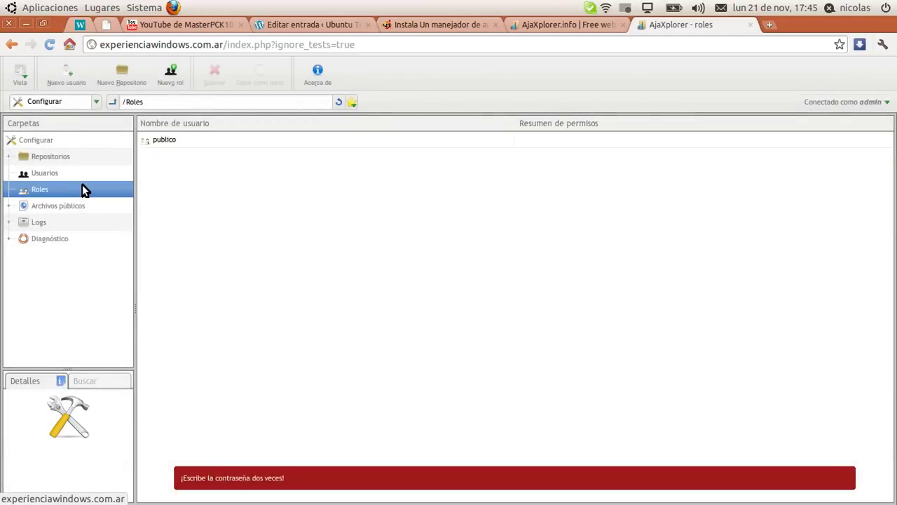
Give the publico role Leer access to Default Files and Elementos compartidos and save it
{"action": "double_click", "coordinate": [163, 140]}
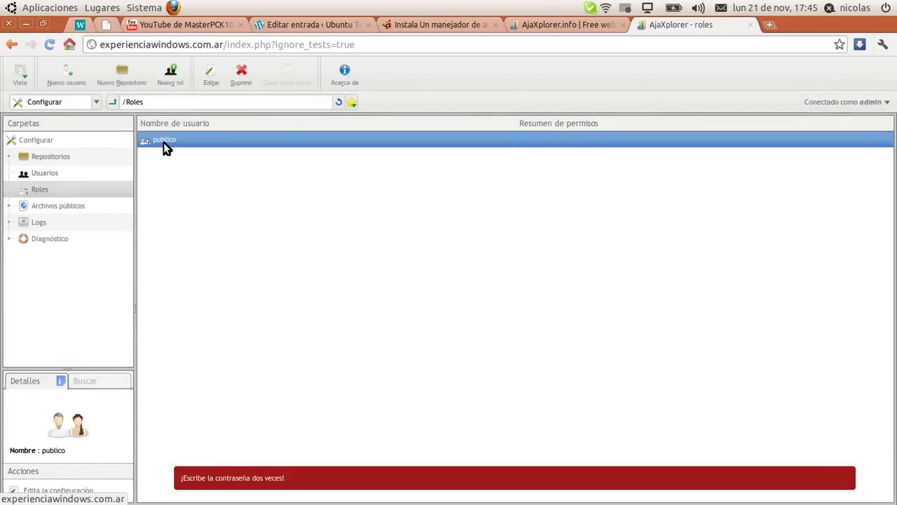
{"action": "left_click_drag", "start_coordinate": [395, 155], "coordinate": [358, 110]}
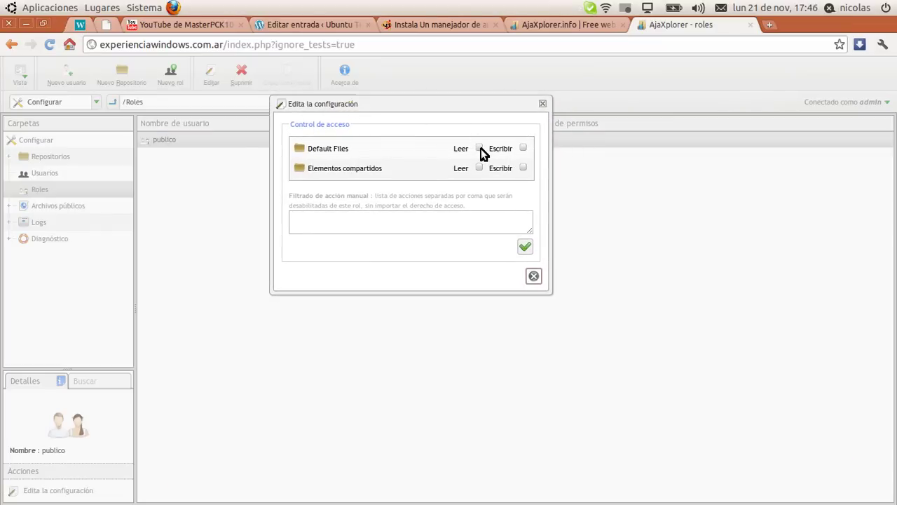
{"action": "left_click", "coordinate": [480, 149]}
{"action": "left_click", "coordinate": [480, 168]}
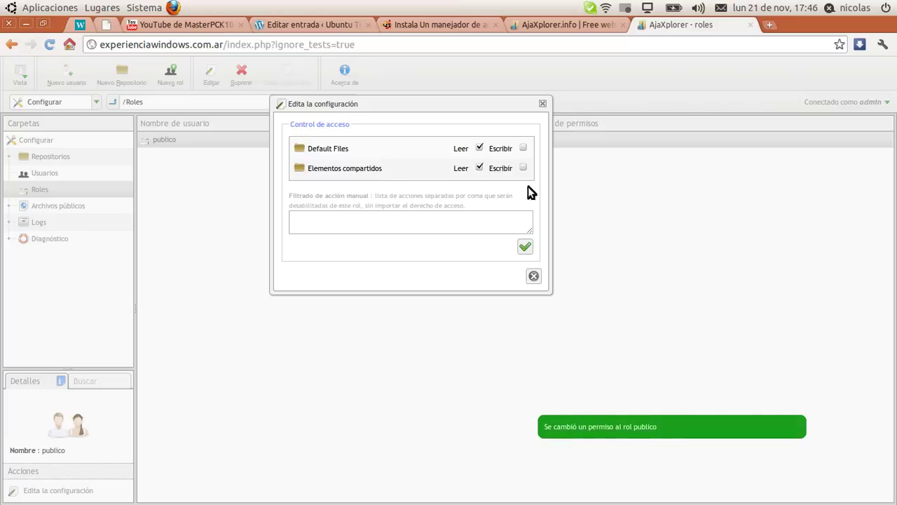
{"action": "left_click", "coordinate": [525, 247]}
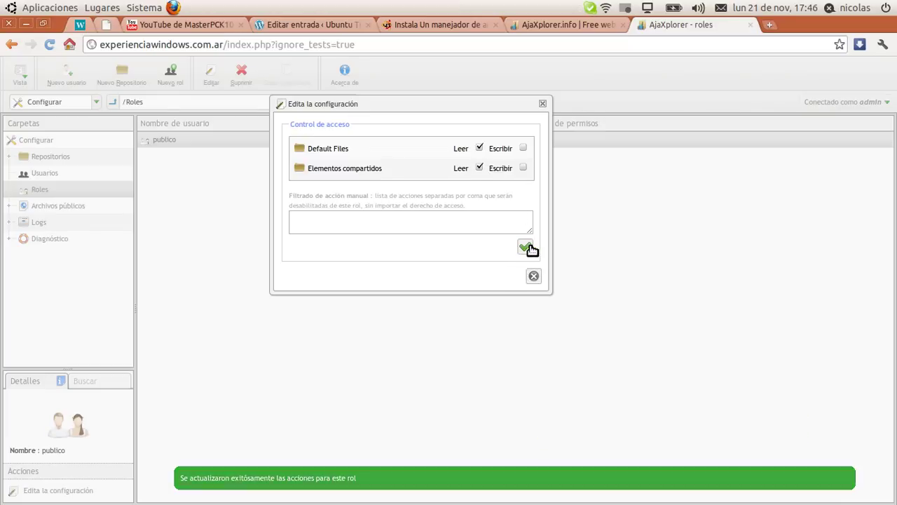
{"action": "left_click", "coordinate": [534, 276]}
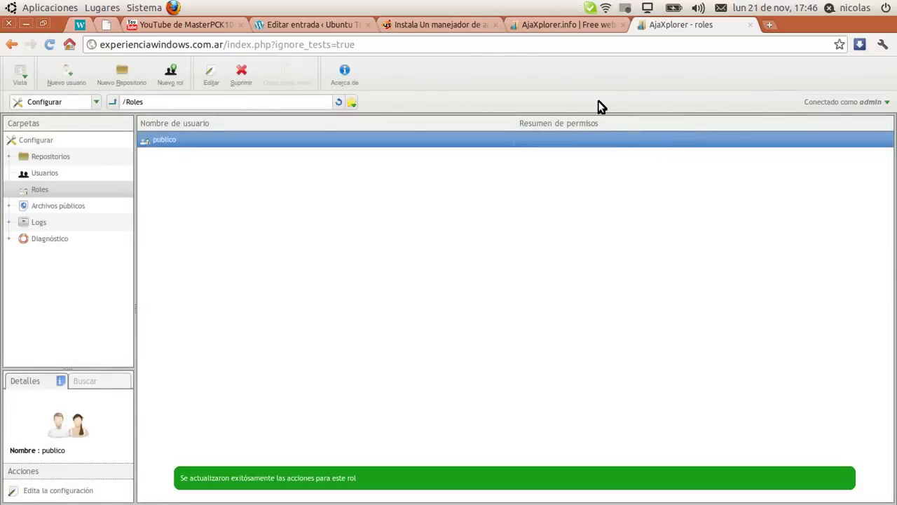
View the AjaXplorer About information from Configurar, then minimize the browser to the desktop
{"action": "left_click", "coordinate": [39, 141]}
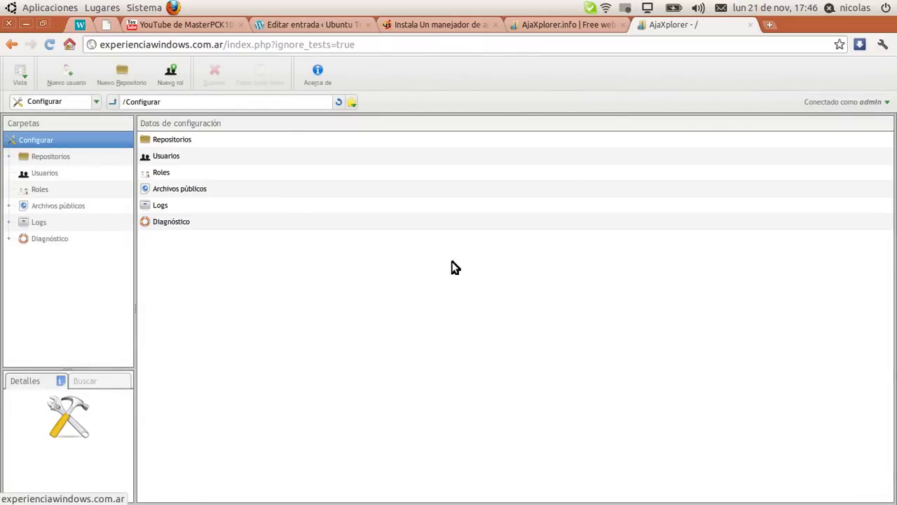
{"action": "left_click", "coordinate": [398, 145]}
{"action": "left_click", "coordinate": [344, 74]}
{"action": "left_click_drag", "start_coordinate": [367, 140], "coordinate": [444, 144]}
{"action": "left_click", "coordinate": [589, 129]}
{"action": "left_click", "coordinate": [583, 112]}
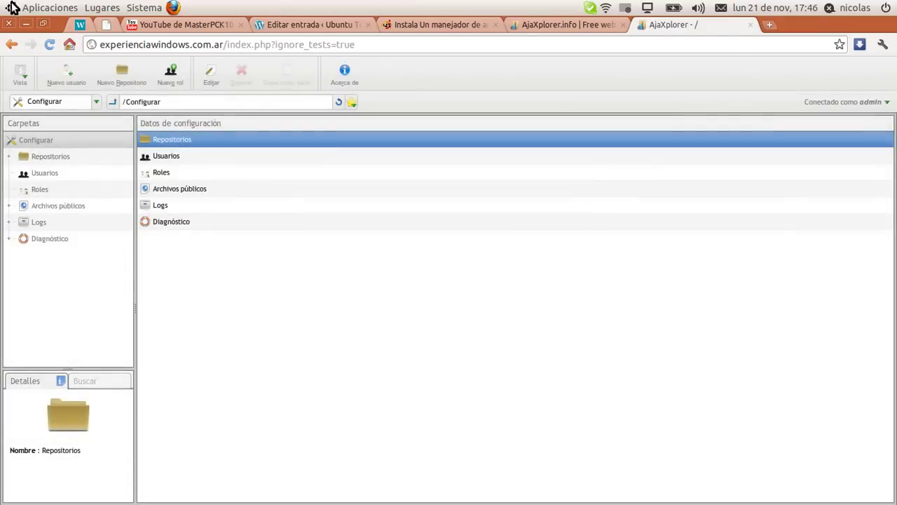
{"action": "left_click", "coordinate": [28, 24]}
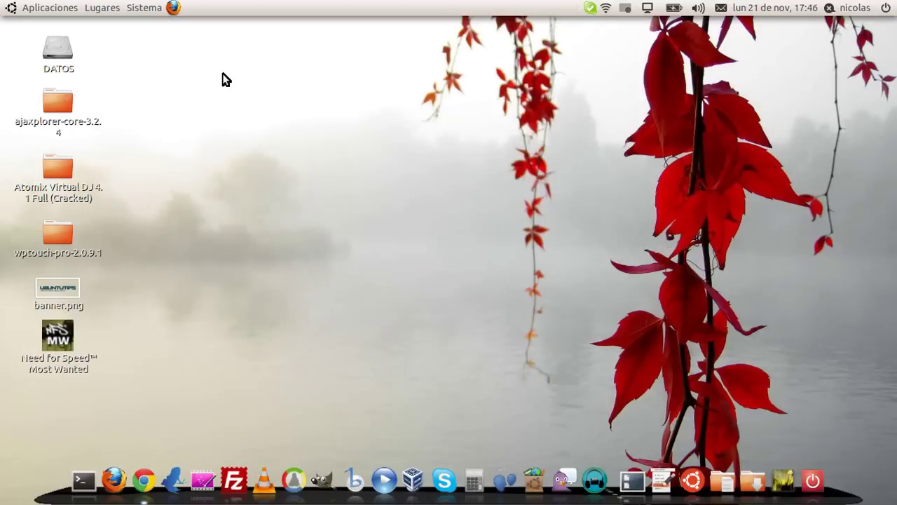
Move banner.png mid-desktop, open the DATOS drive, and glance at the Intro de MPCK10 video's actions
{"action": "left_click_drag", "start_coordinate": [48, 292], "coordinate": [518, 131]}
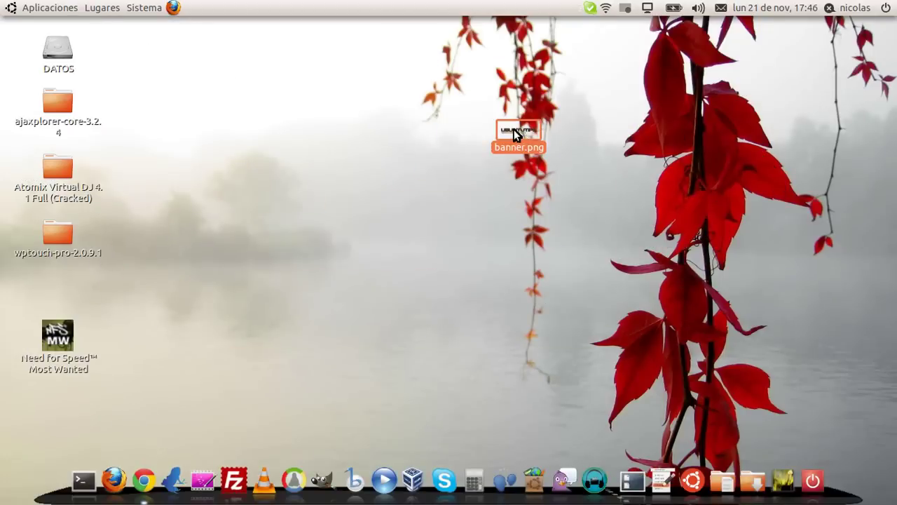
{"action": "left_click", "coordinate": [98, 8]}
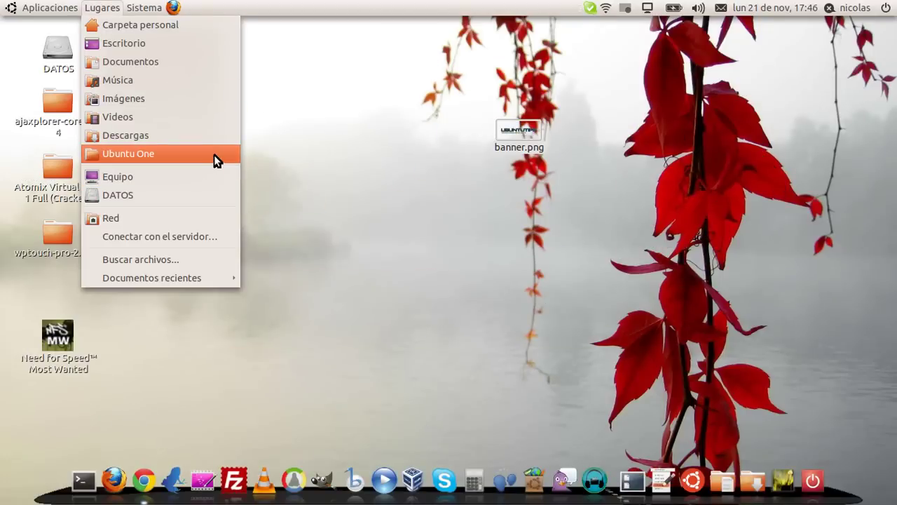
{"action": "left_click", "coordinate": [190, 195]}
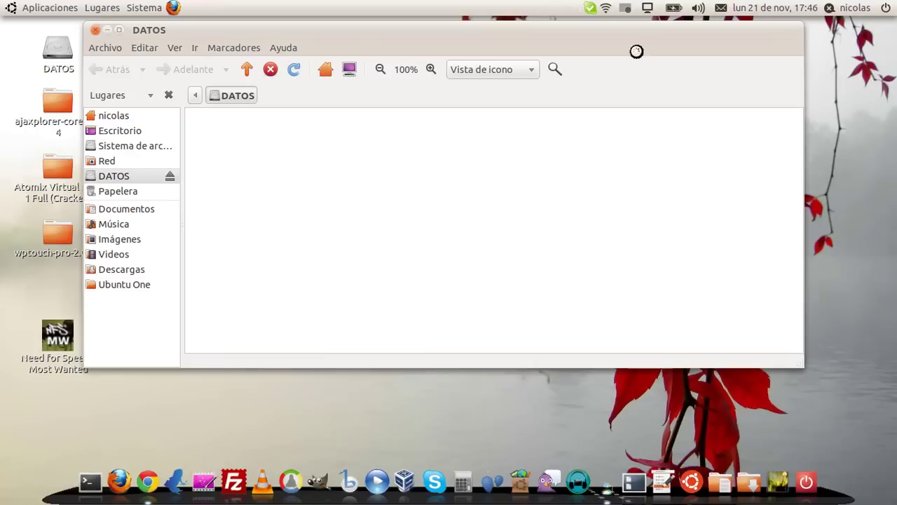
{"action": "scroll", "coordinate": [480, 193], "scroll_direction": "down", "scroll_amount": 10}
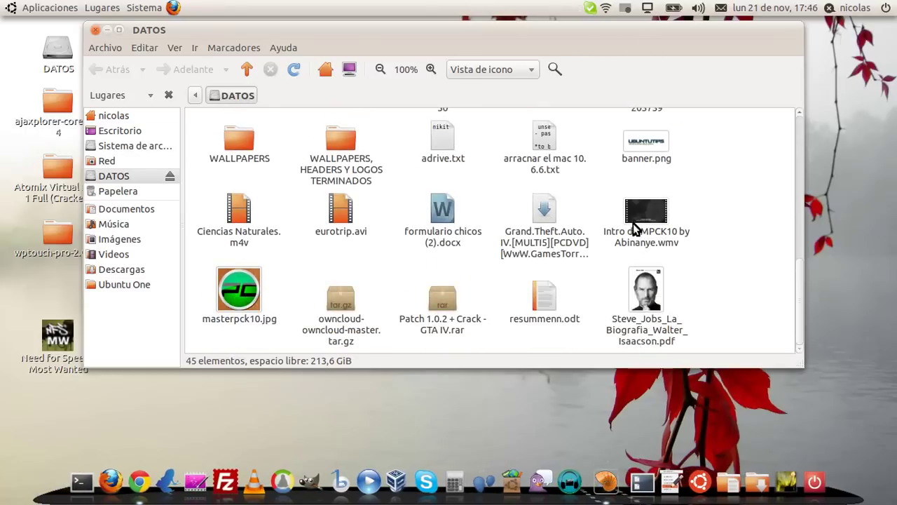
{"action": "right_click", "coordinate": [639, 206]}
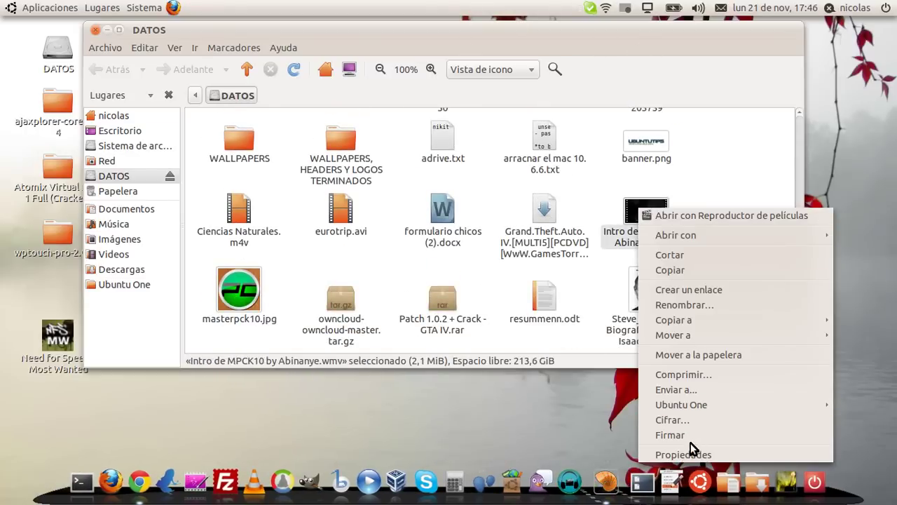
{"action": "key", "text": "Escape"}
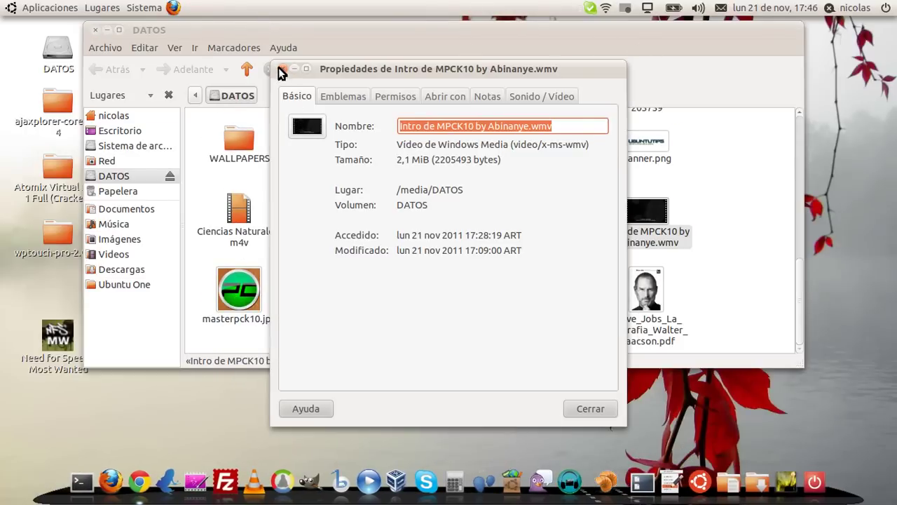
{"action": "left_click", "coordinate": [280, 69]}
{"action": "left_click", "coordinate": [758, 204]}
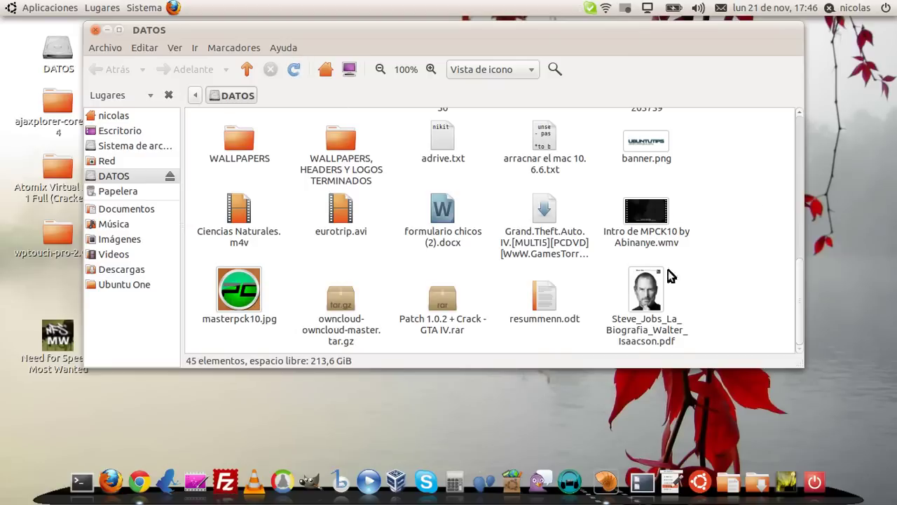
View the Steve Jobs PDF's properties, then look over the masterpck10.jpg and adrive.txt menus
{"action": "right_click", "coordinate": [669, 282]}
{"action": "left_click", "coordinate": [676, 287]}
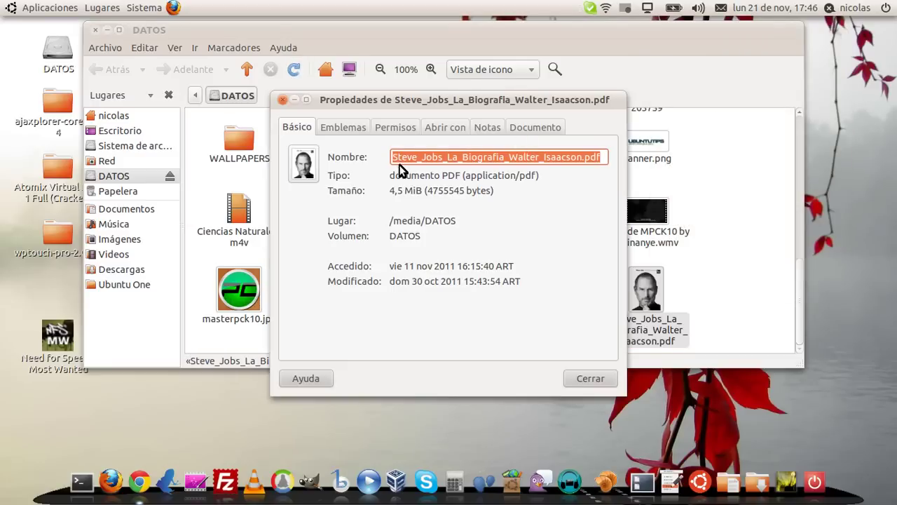
{"action": "left_click", "coordinate": [281, 100]}
{"action": "left_click", "coordinate": [238, 288]}
{"action": "right_click", "coordinate": [238, 280]}
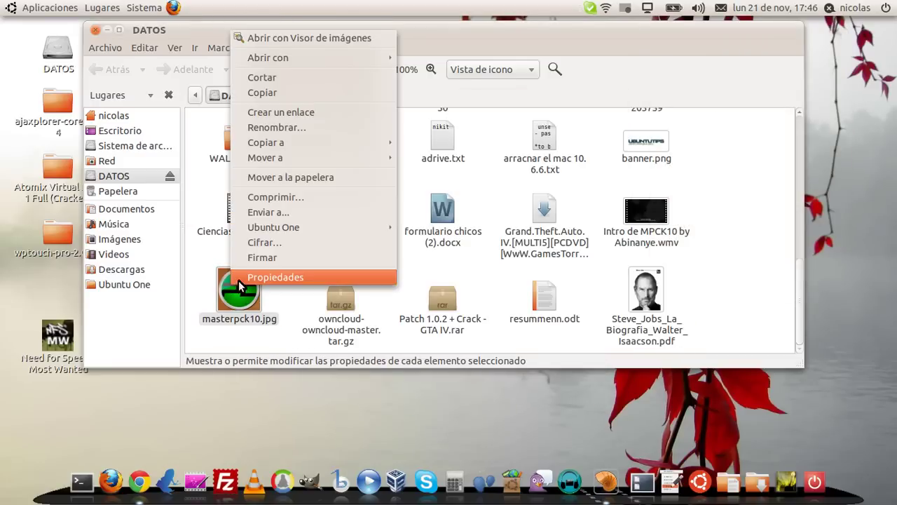
{"action": "left_click", "coordinate": [529, 267]}
{"action": "scroll", "coordinate": [448, 221], "scroll_direction": "up", "scroll_amount": 1}
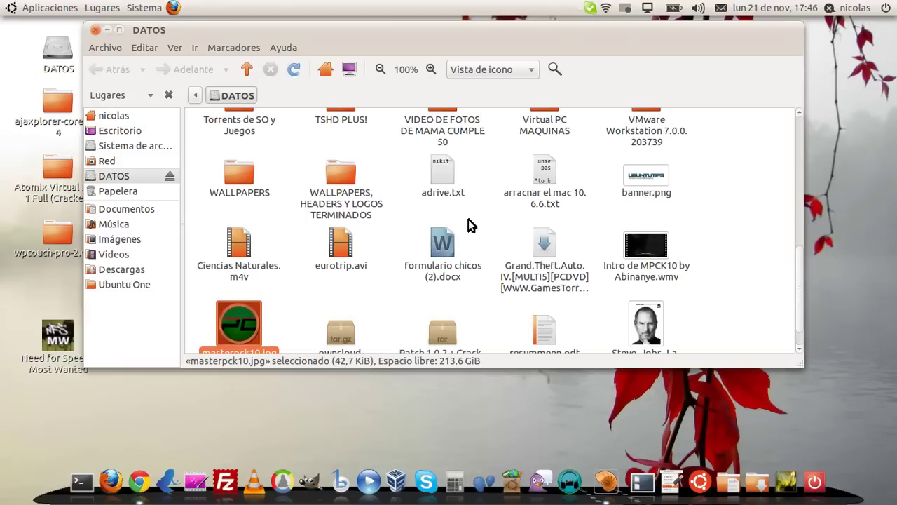
{"action": "scroll", "coordinate": [517, 220], "scroll_direction": "up", "scroll_amount": 1}
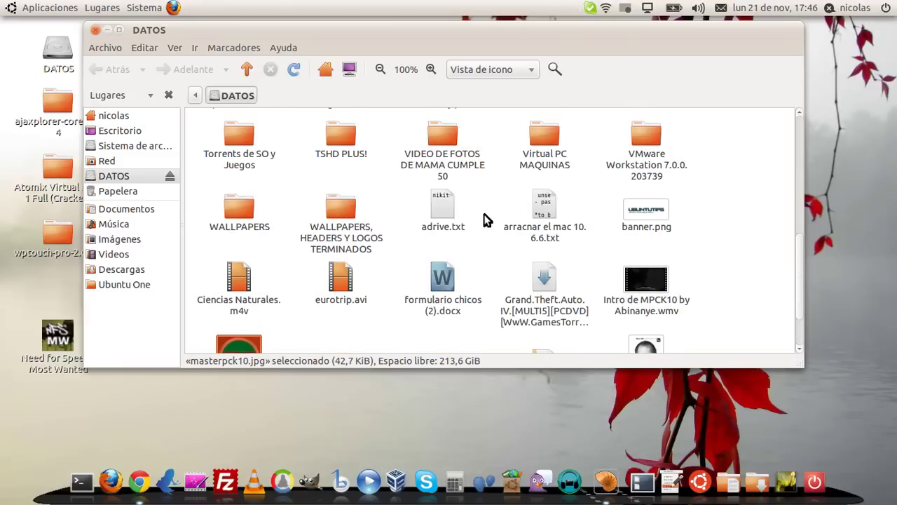
{"action": "left_click", "coordinate": [448, 206]}
{"action": "right_click", "coordinate": [448, 204]}
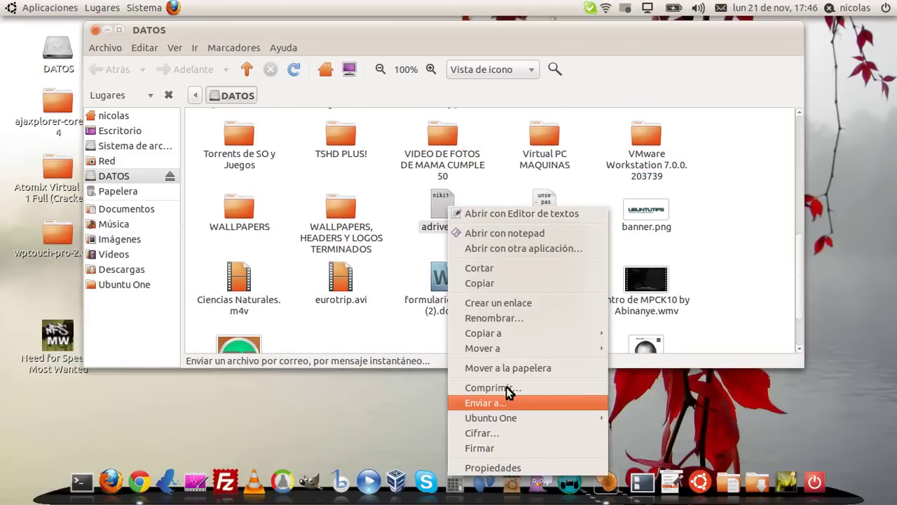
{"action": "left_click", "coordinate": [423, 201]}
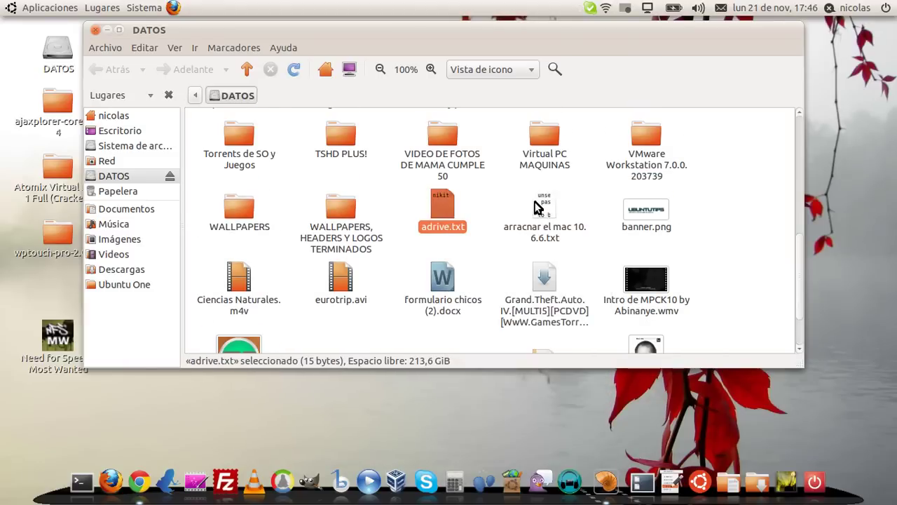
Copy arracnar el mac 10.6.6.txt to Escritorio and reselect it in the DATOS listing
{"action": "right_click", "coordinate": [536, 207]}
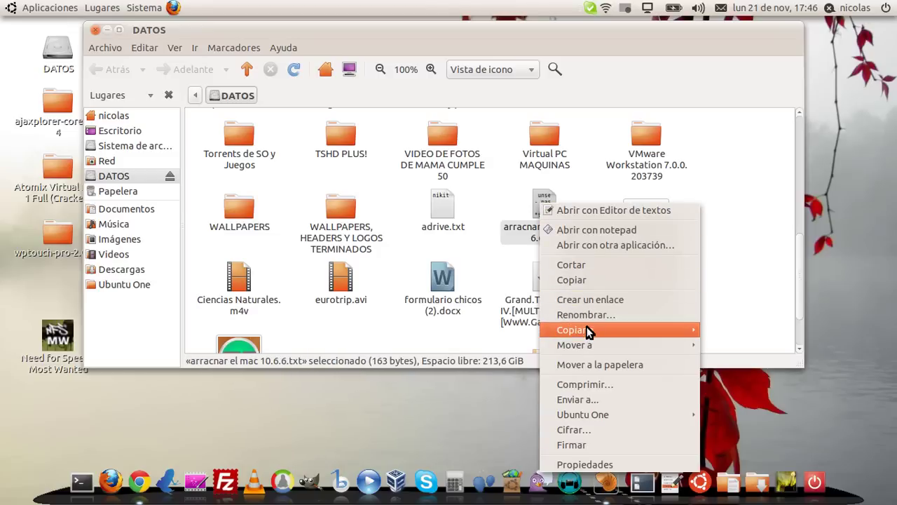
{"action": "mouse_move", "coordinate": [645, 327]}
{"action": "left_click", "coordinate": [738, 357]}
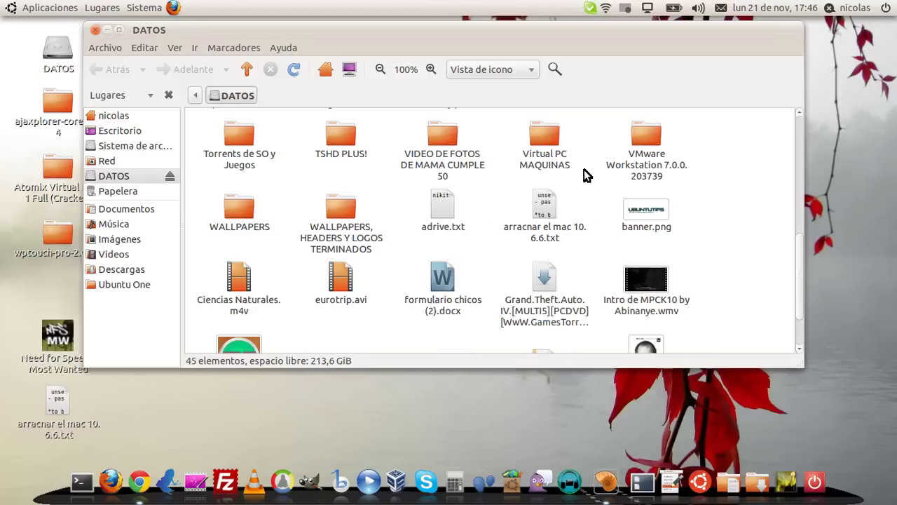
{"action": "scroll", "coordinate": [725, 172], "scroll_direction": "up", "scroll_amount": 5}
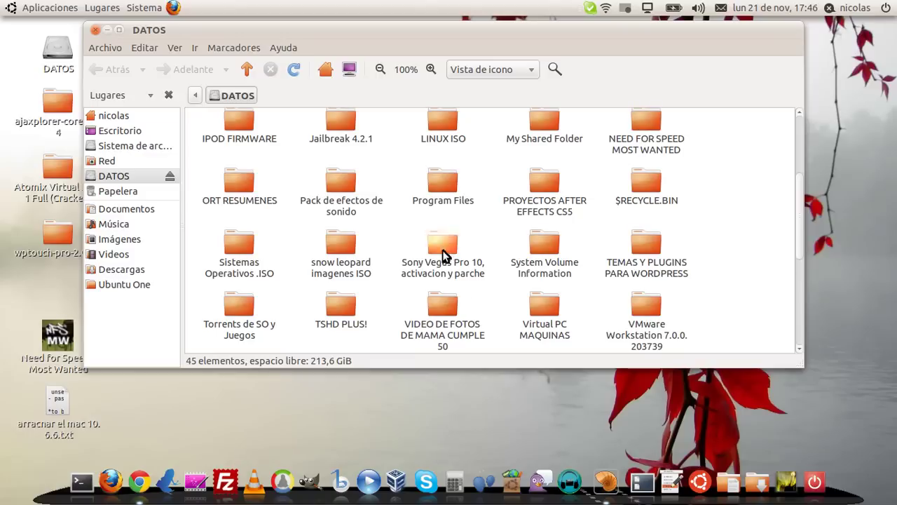
{"action": "left_click", "coordinate": [450, 181]}
{"action": "key", "text": "Down"}
{"action": "key", "text": "Down"}
{"action": "type", "text": "e"}
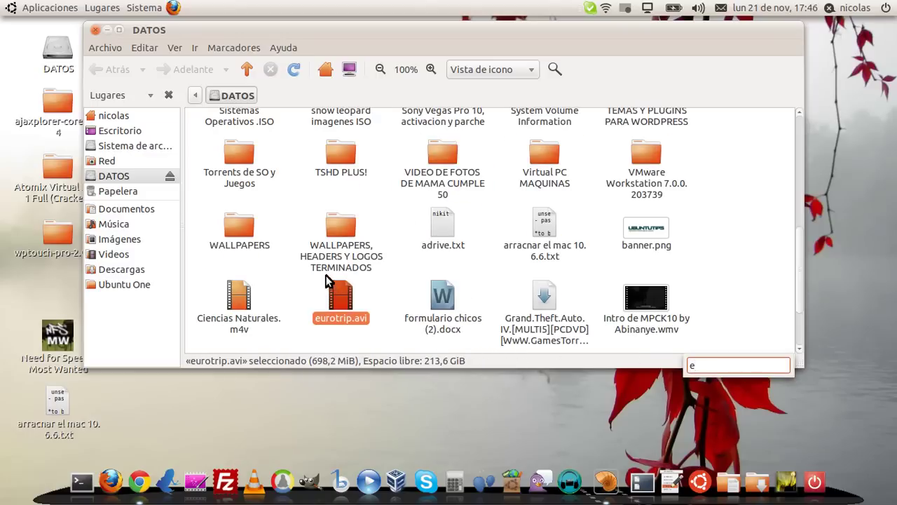
{"action": "left_click", "coordinate": [531, 268]}
Check the Grand Theft torrent file's actions and scroll through the DATOS folder contents
{"action": "scroll", "coordinate": [546, 308], "scroll_direction": "down", "scroll_amount": 1}
{"action": "right_click", "coordinate": [546, 298]}
{"action": "left_click", "coordinate": [765, 320]}
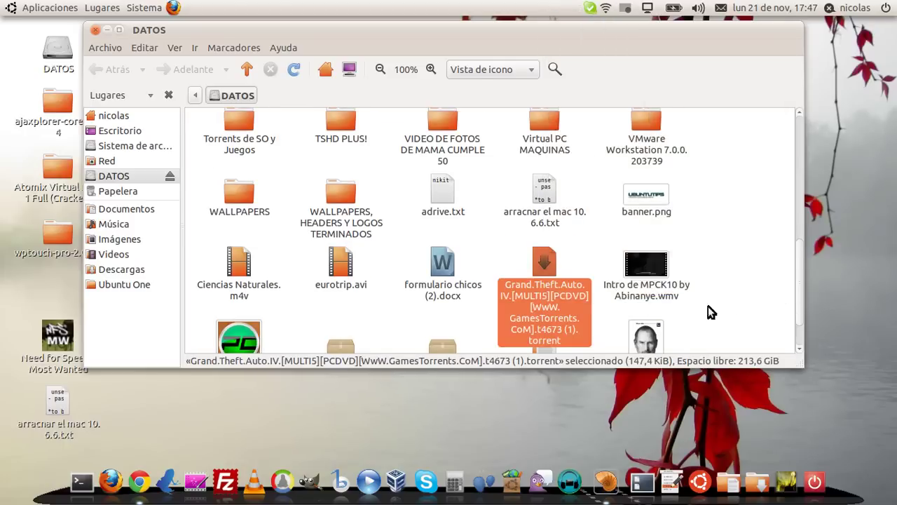
{"action": "scroll", "coordinate": [708, 309], "scroll_direction": "down", "scroll_amount": 2}
{"action": "scroll", "coordinate": [705, 217], "scroll_direction": "up", "scroll_amount": 4}
{"action": "scroll", "coordinate": [652, 199], "scroll_direction": "up", "scroll_amount": 8}
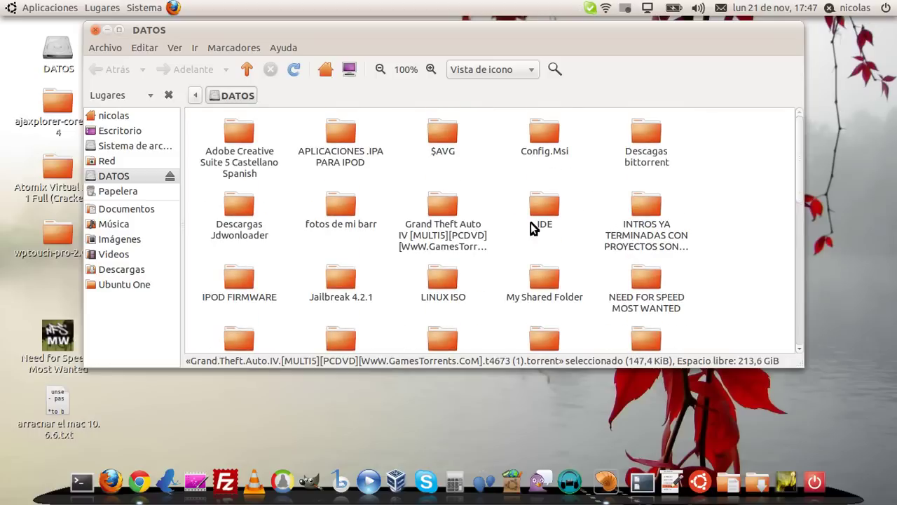
{"action": "scroll", "coordinate": [491, 219], "scroll_direction": "down", "scroll_amount": 3}
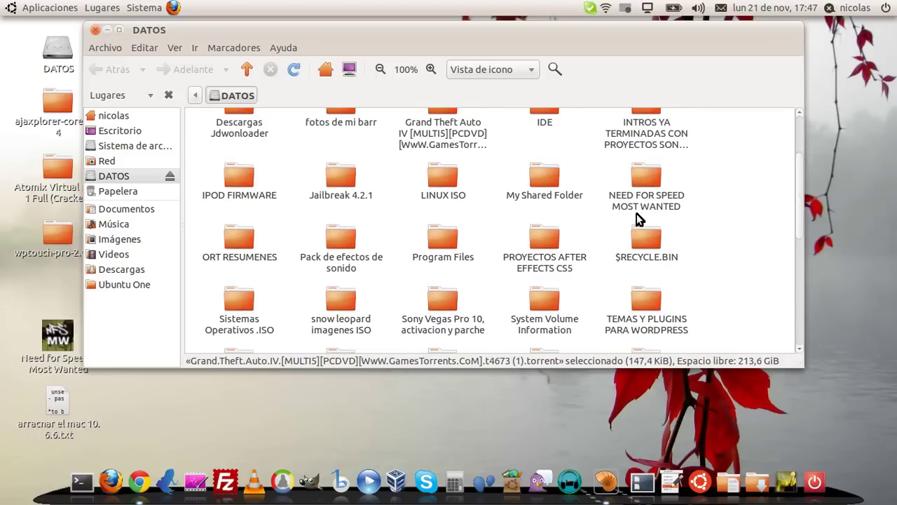
Copy 10 - josé sabía.mp3.jpg from My Shared Folder to Escritorio and close the window
{"action": "double_click", "coordinate": [541, 176]}
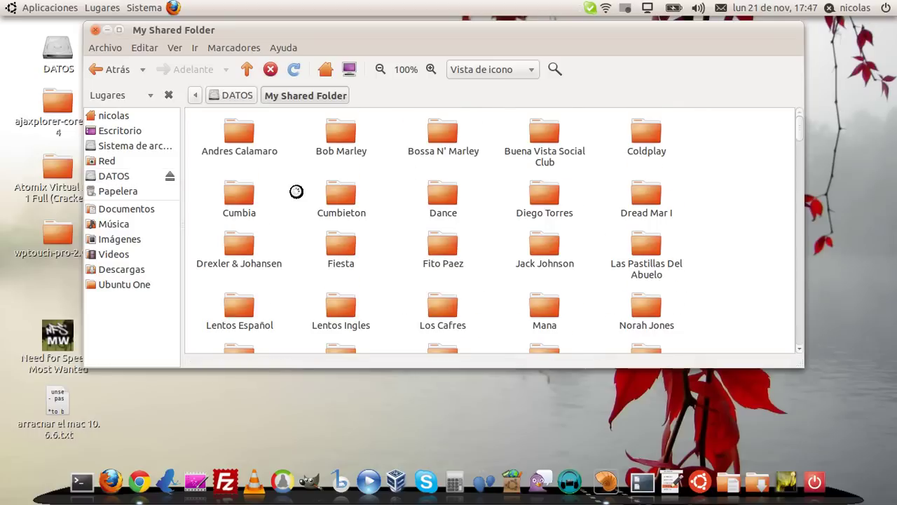
{"action": "scroll", "coordinate": [540, 180], "scroll_direction": "down", "scroll_amount": 10}
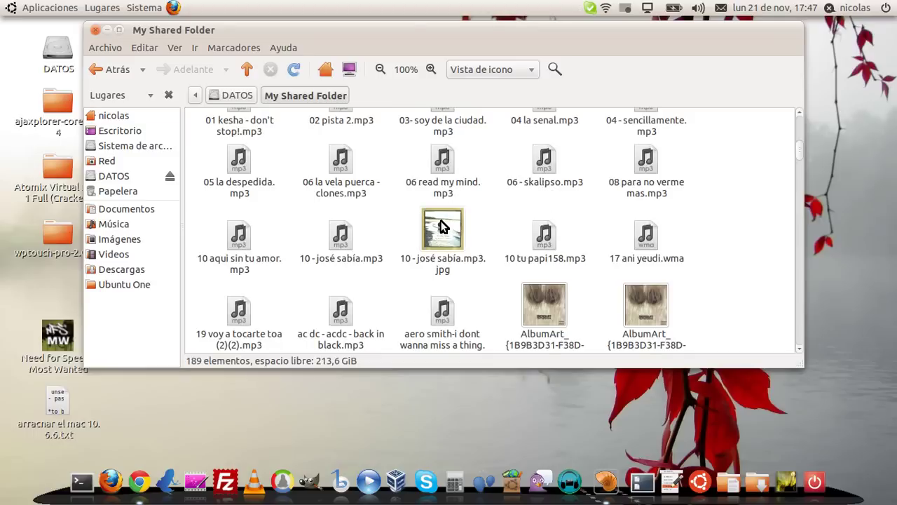
{"action": "right_click", "coordinate": [443, 233]}
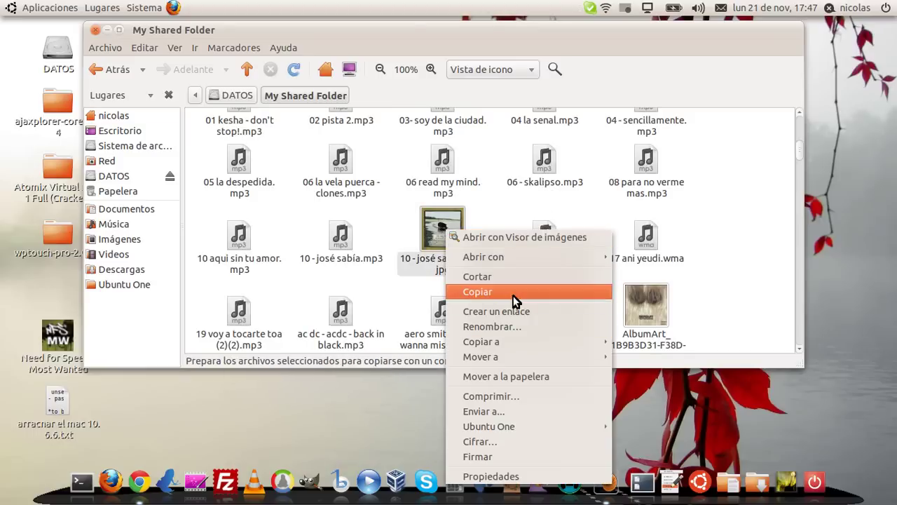
{"action": "mouse_move", "coordinate": [513, 342]}
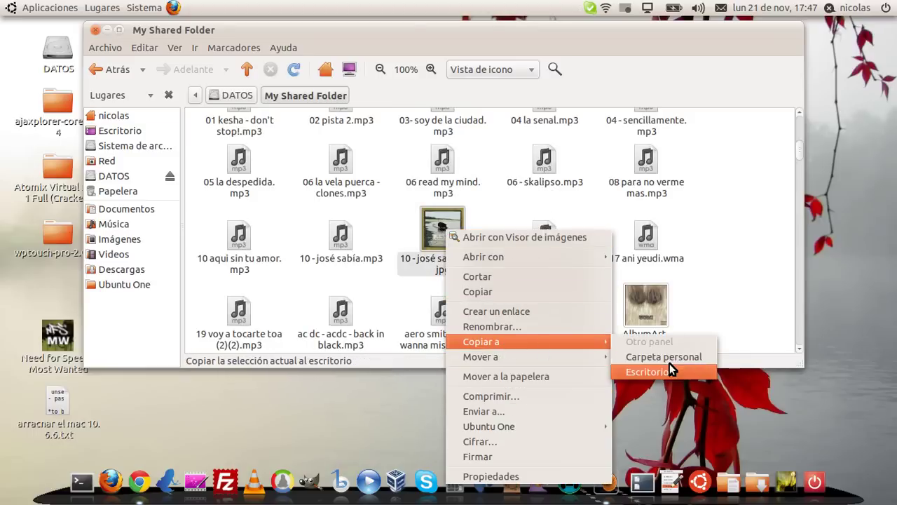
{"action": "left_click", "coordinate": [667, 365]}
{"action": "left_click", "coordinate": [96, 31]}
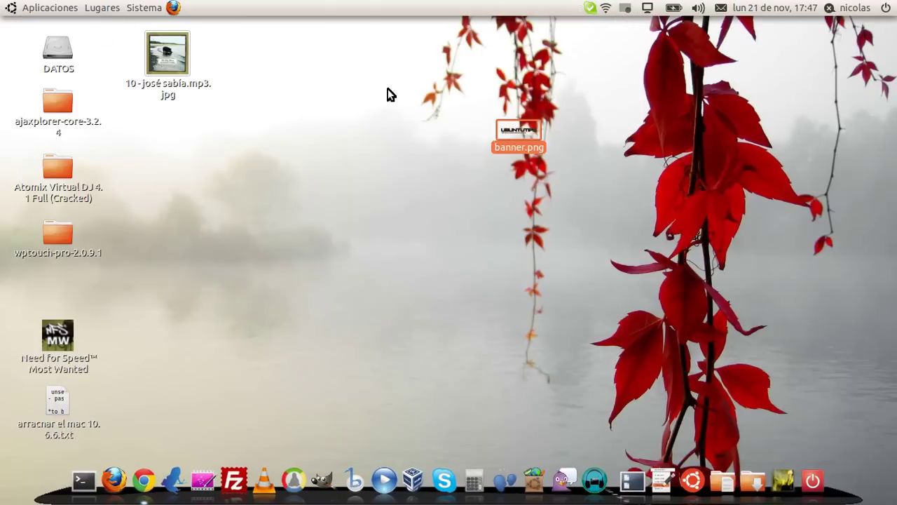
Arrange the text file and jpg icons beside banner.png on the desktop
{"action": "left_click_drag", "start_coordinate": [63, 413], "coordinate": [429, 134]}
{"action": "left_click_drag", "start_coordinate": [142, 59], "coordinate": [288, 136]}
{"action": "left_click_drag", "start_coordinate": [220, 80], "coordinate": [368, 224]}
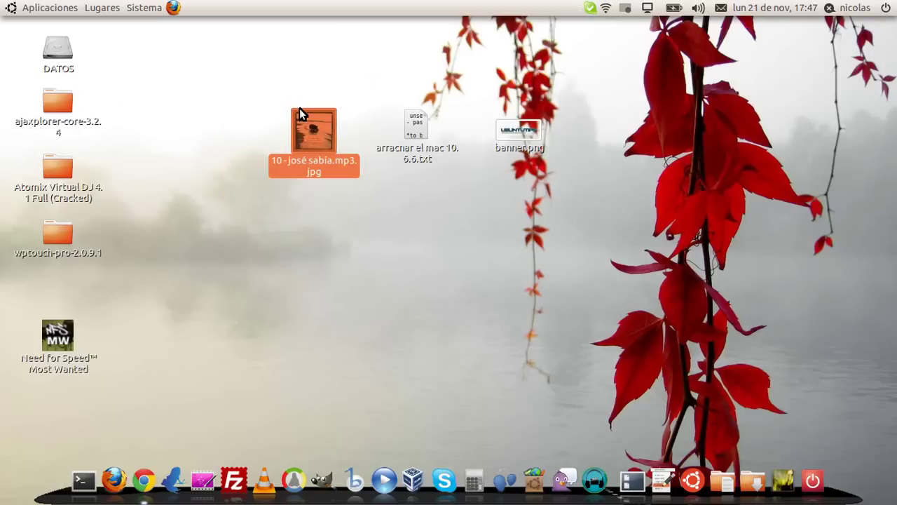
Trash the desktop jpg copy and open the DATOS drive through Lugares > Equipo
{"action": "right_click", "coordinate": [302, 133]}
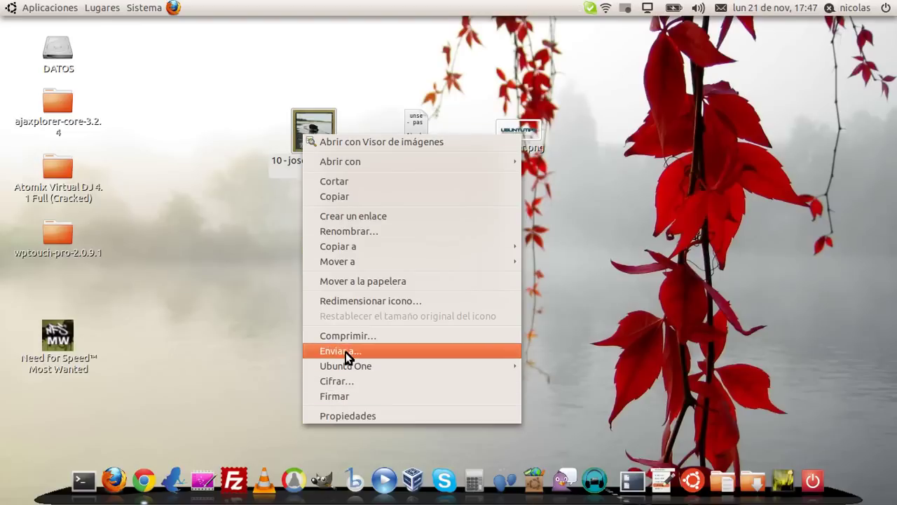
{"action": "left_click", "coordinate": [362, 280]}
{"action": "left_click", "coordinate": [98, 9]}
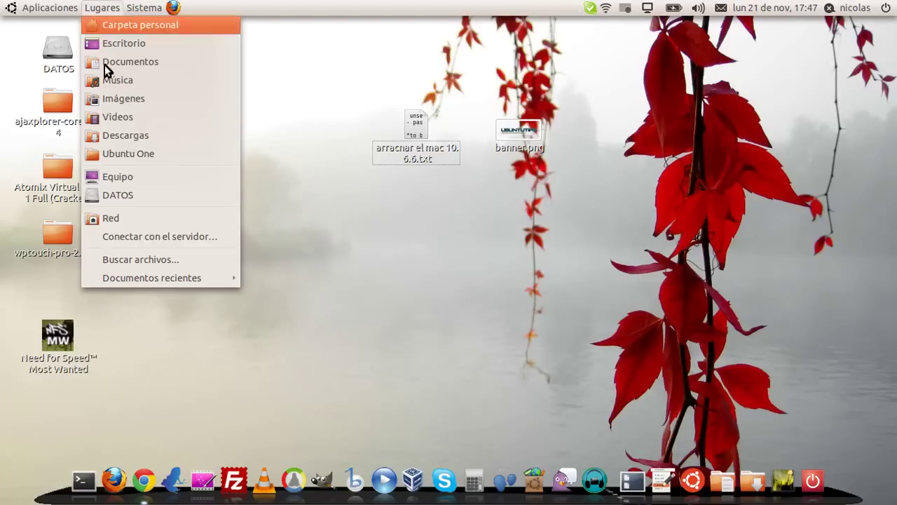
{"action": "left_click", "coordinate": [151, 178]}
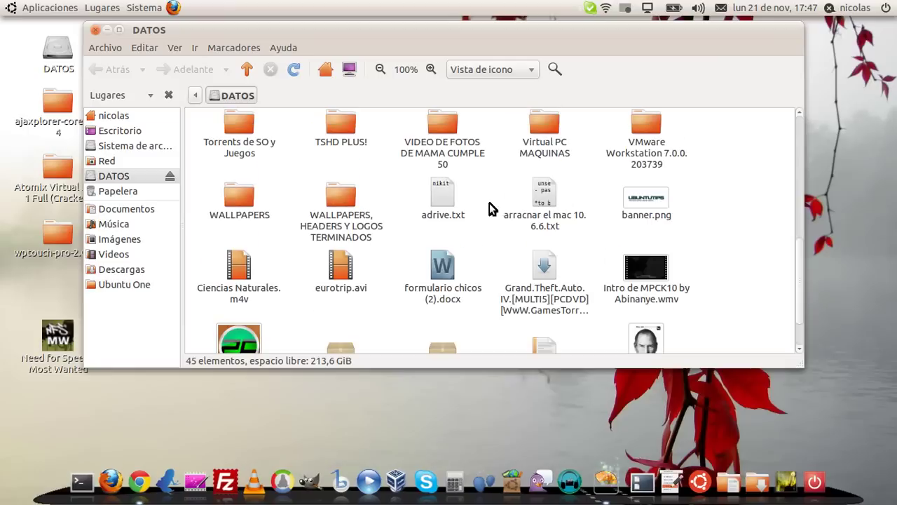
{"action": "scroll", "coordinate": [490, 204], "scroll_direction": "down", "scroll_amount": 2}
Copy Intro de MPCK10 by Abinanye.wmv from DATOS to Escritorio
{"action": "right_click", "coordinate": [538, 237]}
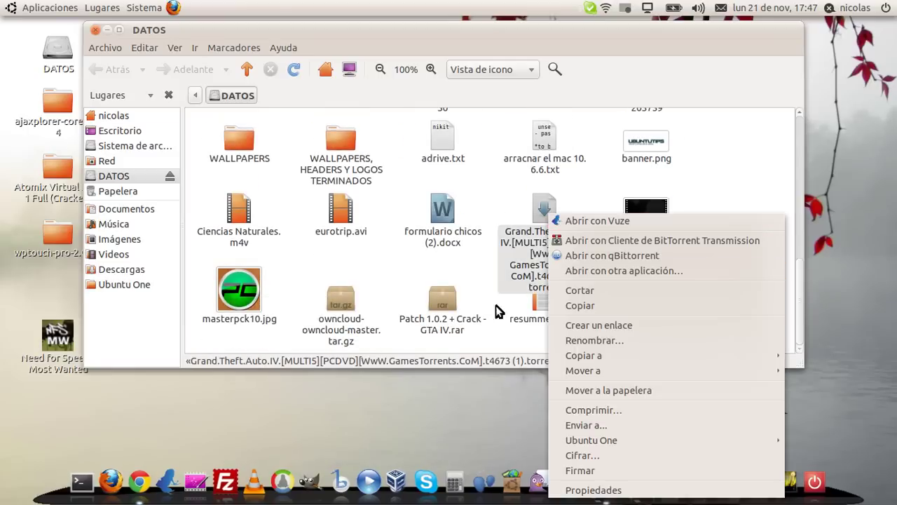
{"action": "left_click", "coordinate": [475, 272]}
{"action": "right_click", "coordinate": [648, 289]}
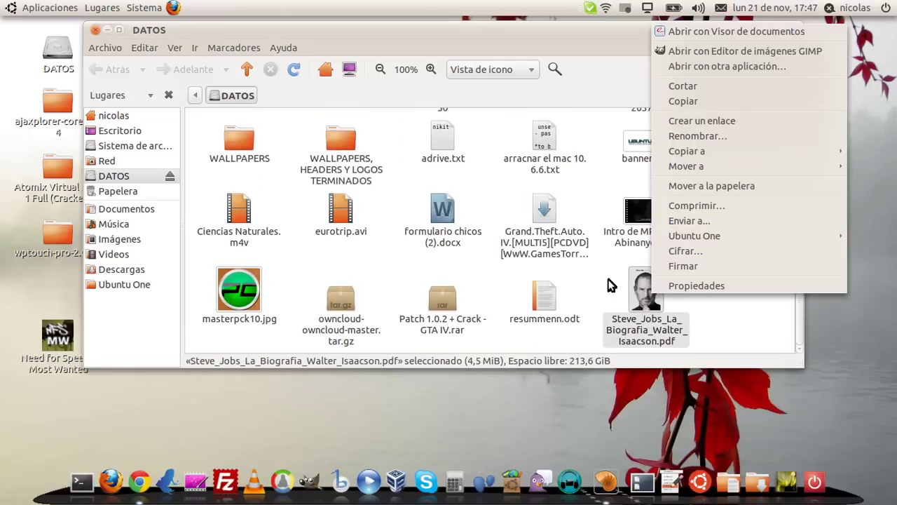
{"action": "left_click", "coordinate": [624, 219]}
{"action": "right_click", "coordinate": [624, 219]}
{"action": "mouse_move", "coordinate": [665, 326]}
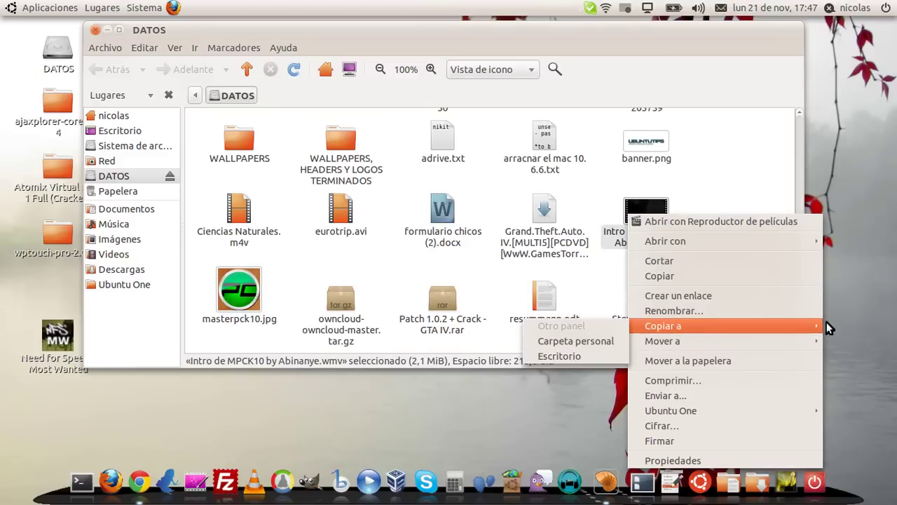
{"action": "left_click", "coordinate": [561, 355]}
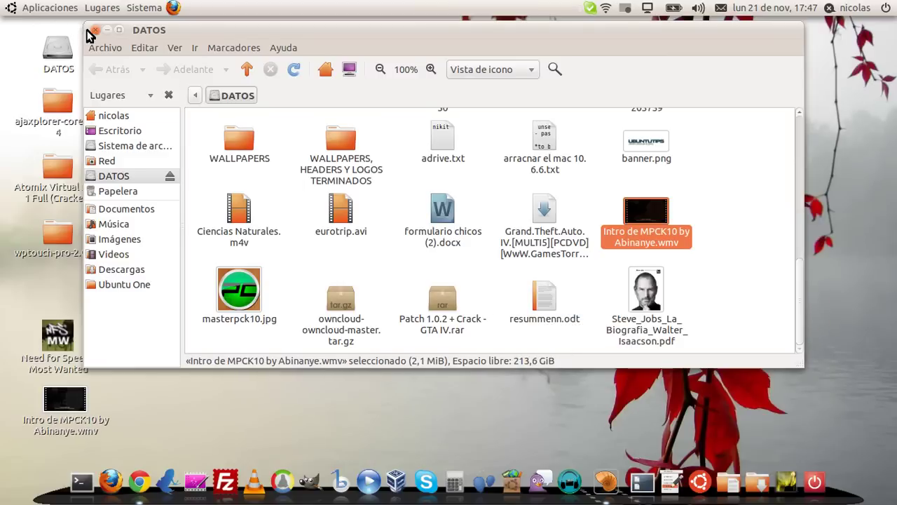
Close the DATOS window, place the video icon beside the text file, and select all three icons
{"action": "left_click", "coordinate": [94, 30]}
{"action": "left_click_drag", "start_coordinate": [65, 398], "coordinate": [314, 116]}
{"action": "left_click_drag", "start_coordinate": [261, 36], "coordinate": [632, 195]}
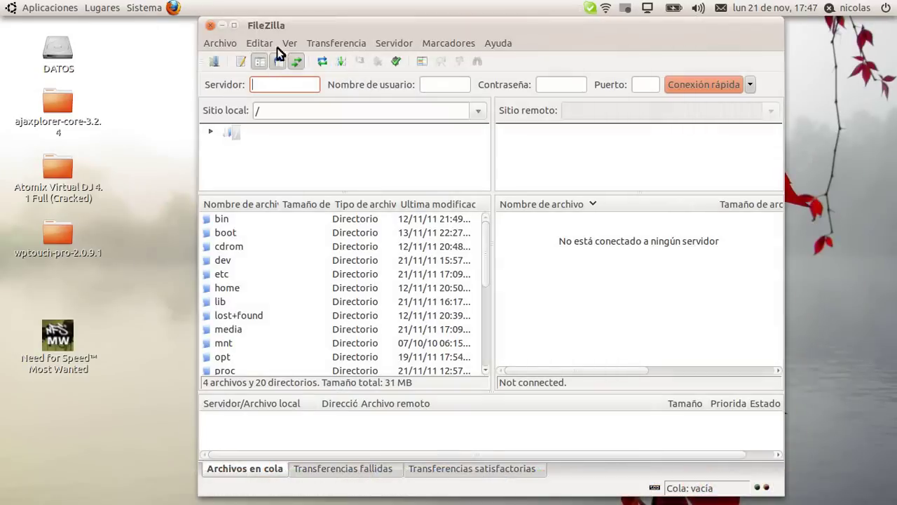
Connect FileZilla to the saved 'exp windows' site from the Site Manager
{"action": "left_click_drag", "start_coordinate": [277, 48], "coordinate": [546, 84]}
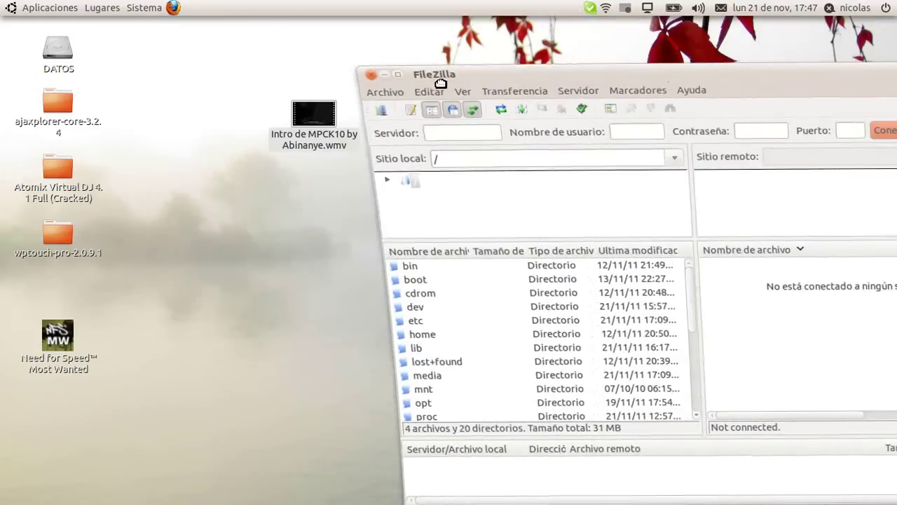
{"action": "left_click", "coordinate": [364, 104]}
{"action": "left_click", "coordinate": [481, 189]}
{"action": "left_click", "coordinate": [433, 201]}
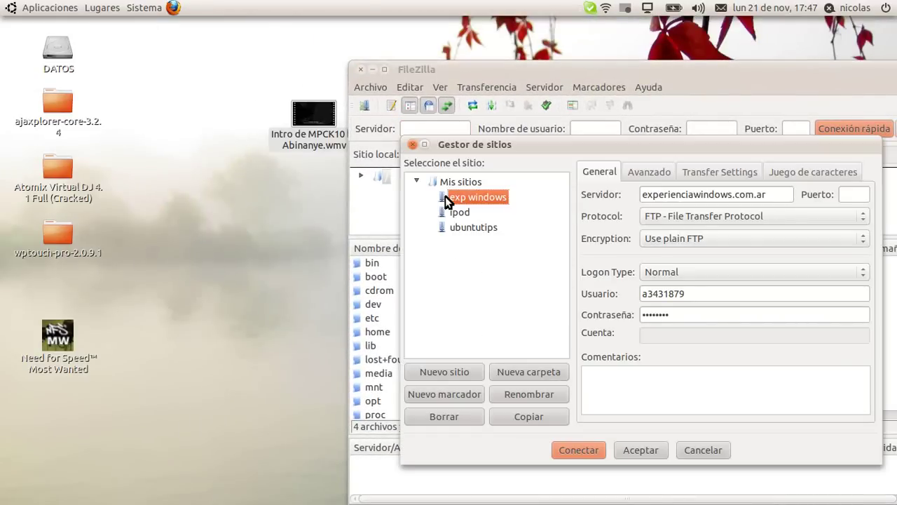
{"action": "double_click", "coordinate": [447, 197]}
{"action": "left_click_drag", "start_coordinate": [634, 70], "coordinate": [181, 15]}
Upload the three desktop files into /public_html/files, then minimize FileZilla
{"action": "double_click", "coordinate": [290, 262]}
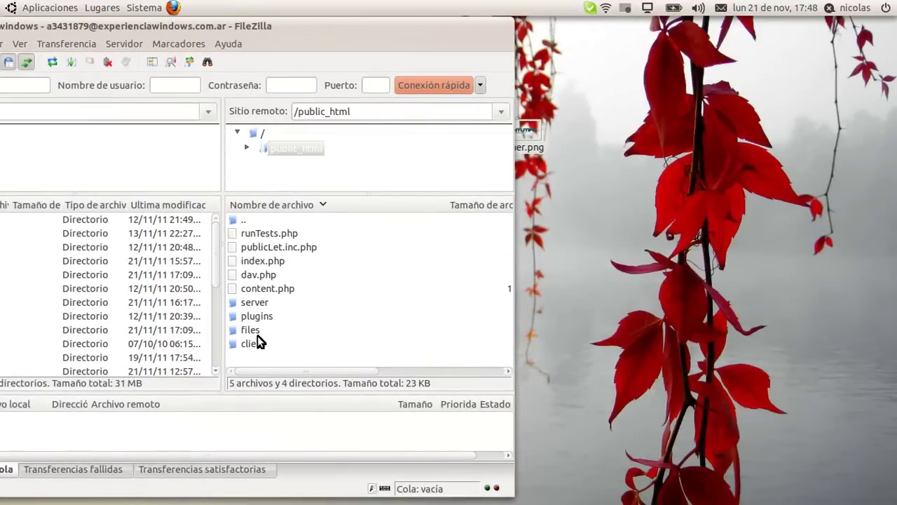
{"action": "left_click", "coordinate": [250, 330]}
{"action": "double_click", "coordinate": [251, 330]}
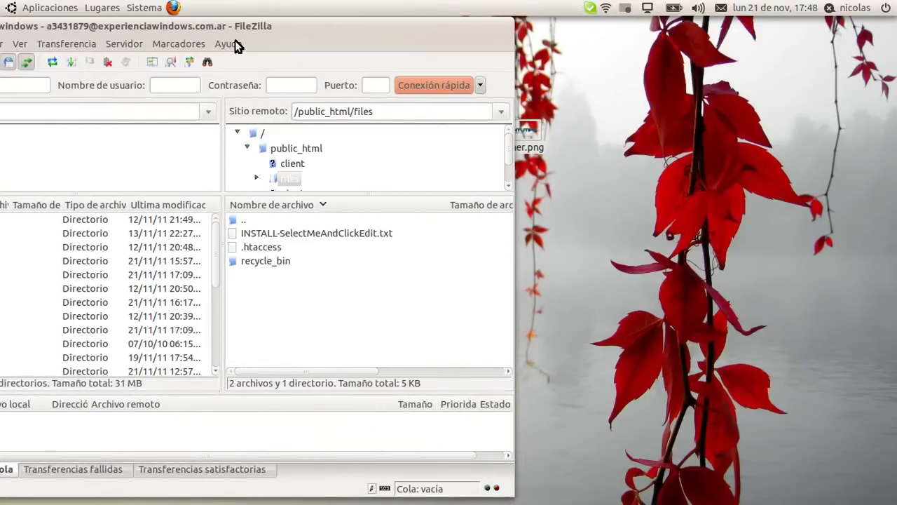
{"action": "left_click_drag", "start_coordinate": [218, 32], "coordinate": [530, 206]}
{"action": "left_click_drag", "start_coordinate": [259, 91], "coordinate": [563, 160]}
{"action": "left_click_drag", "start_coordinate": [326, 108], "coordinate": [604, 443]}
{"action": "left_click_drag", "start_coordinate": [514, 198], "coordinate": [491, 27]}
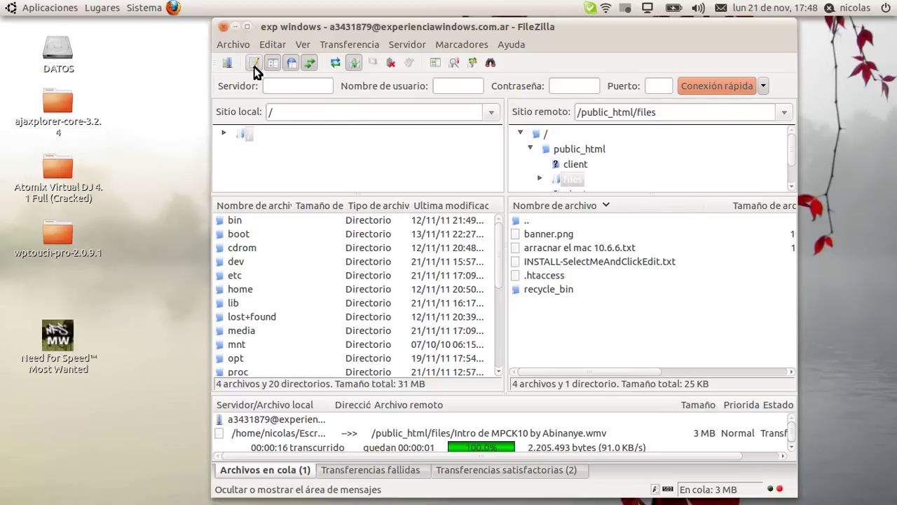
{"action": "left_click", "coordinate": [239, 27]}
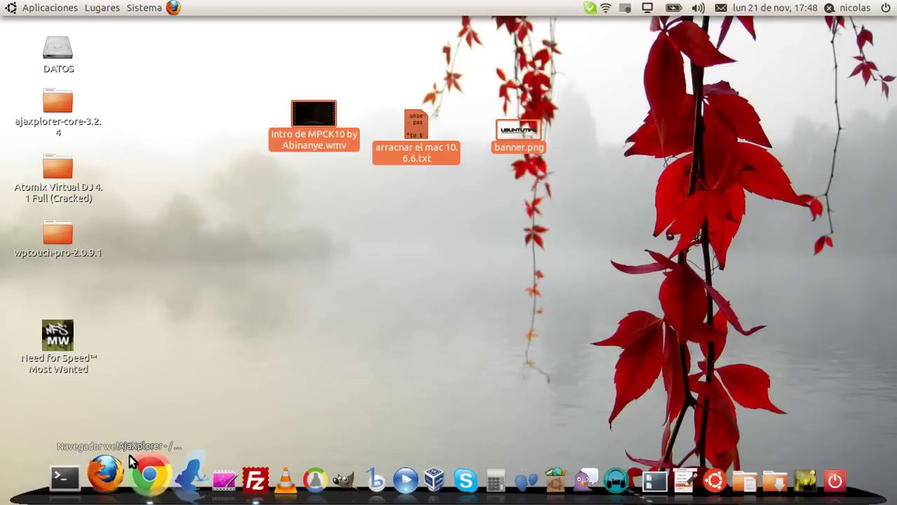
Switch AjaXplorer to the Default Files repository and select arracnar el mac 10.6.6.txt
{"action": "left_click", "coordinate": [144, 480]}
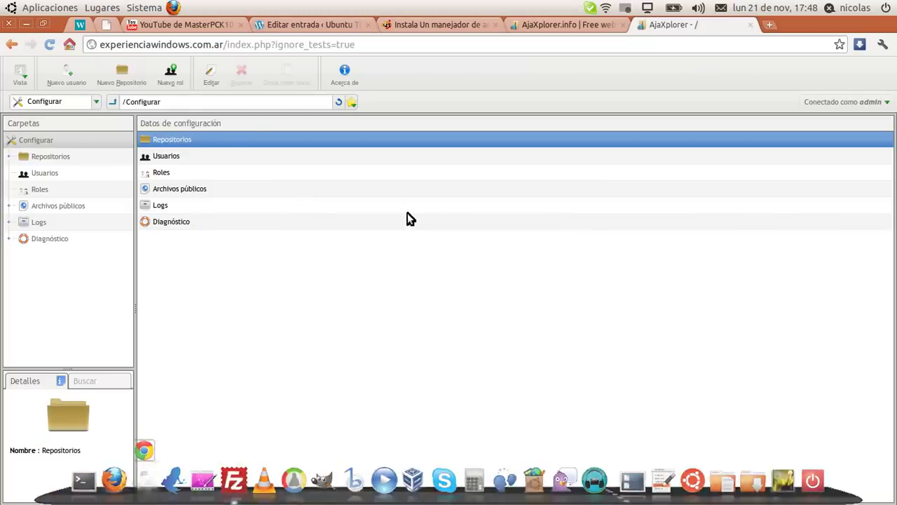
{"action": "left_click", "coordinate": [96, 103]}
{"action": "left_click", "coordinate": [85, 117]}
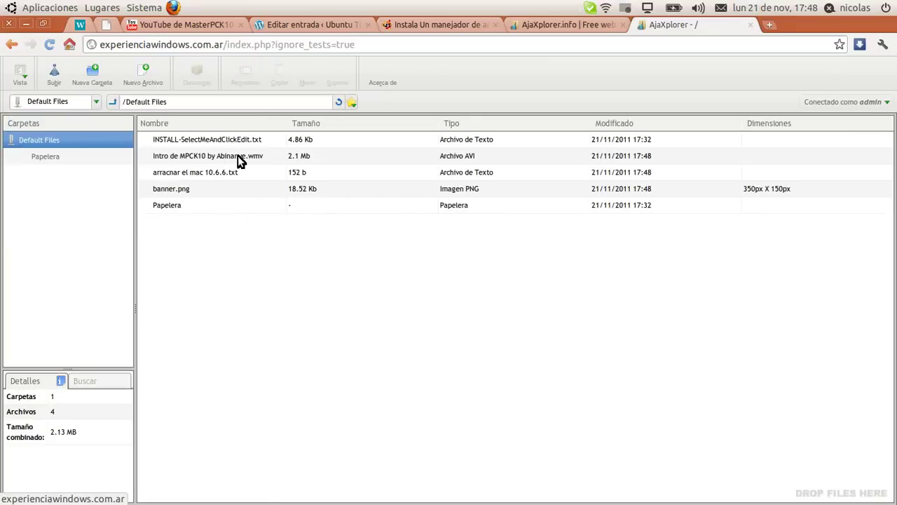
{"action": "left_click", "coordinate": [238, 156]}
{"action": "left_click", "coordinate": [241, 172]}
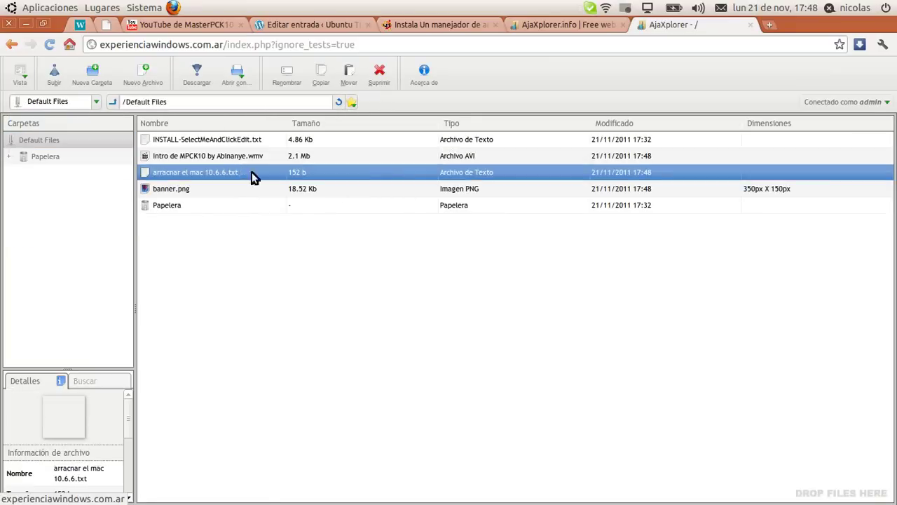
{"action": "right_click", "coordinate": [245, 174]}
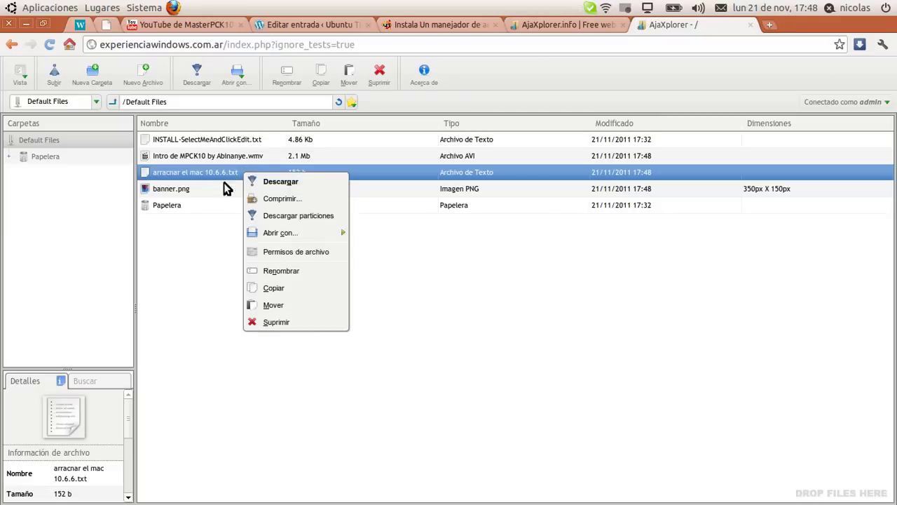
{"action": "left_click", "coordinate": [203, 194]}
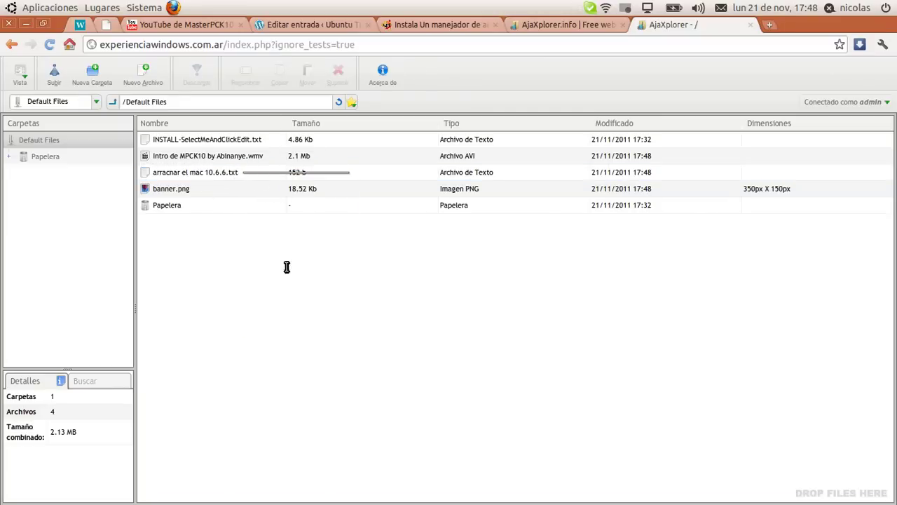
Add a ':D' line to arracnar el mac 10.6.6.txt in Source Editor, save, and close it
{"action": "right_click", "coordinate": [221, 172]}
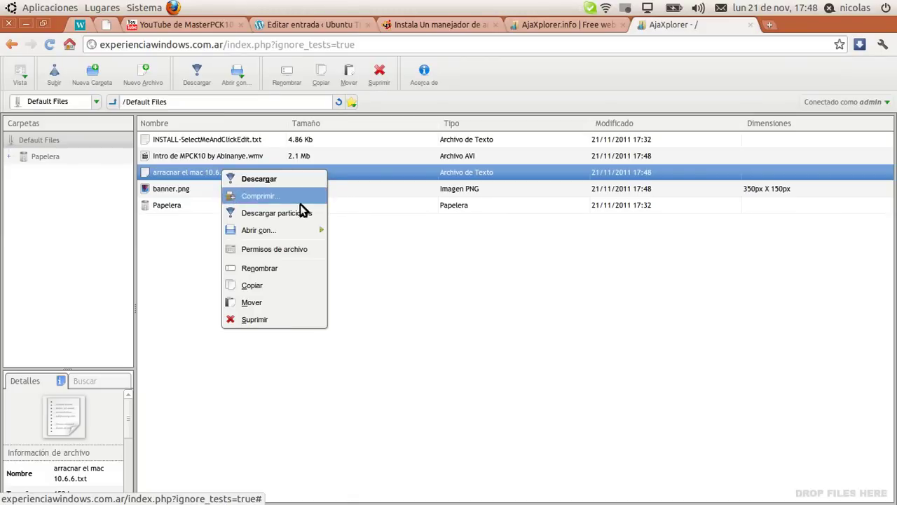
{"action": "mouse_move", "coordinate": [286, 232]}
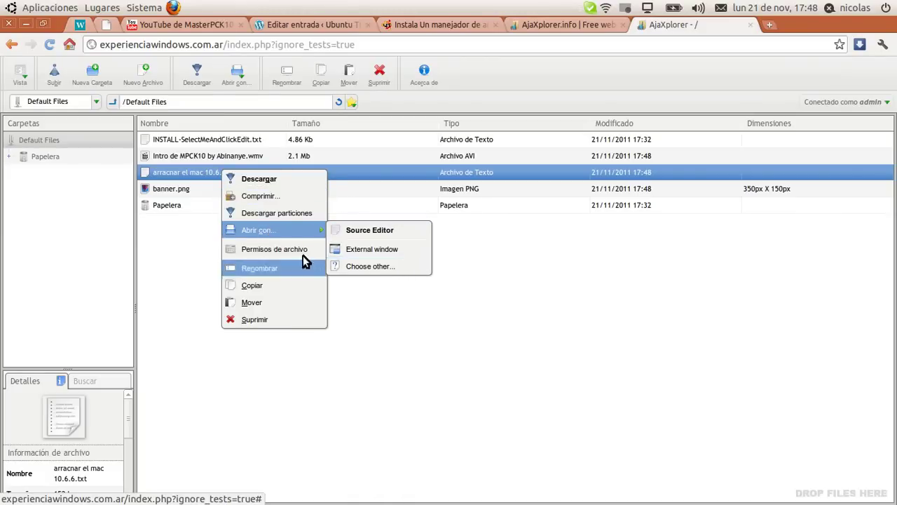
{"action": "left_click", "coordinate": [389, 231]}
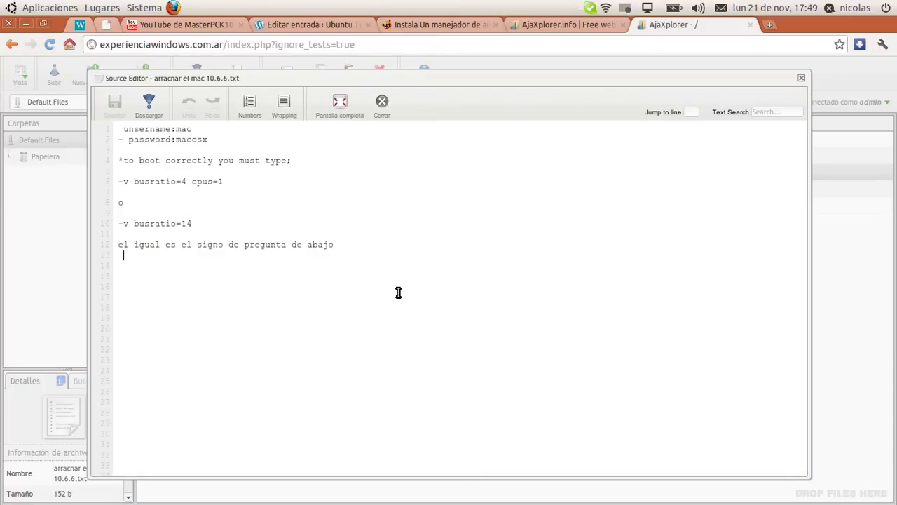
{"action": "type", "text": ":D"}
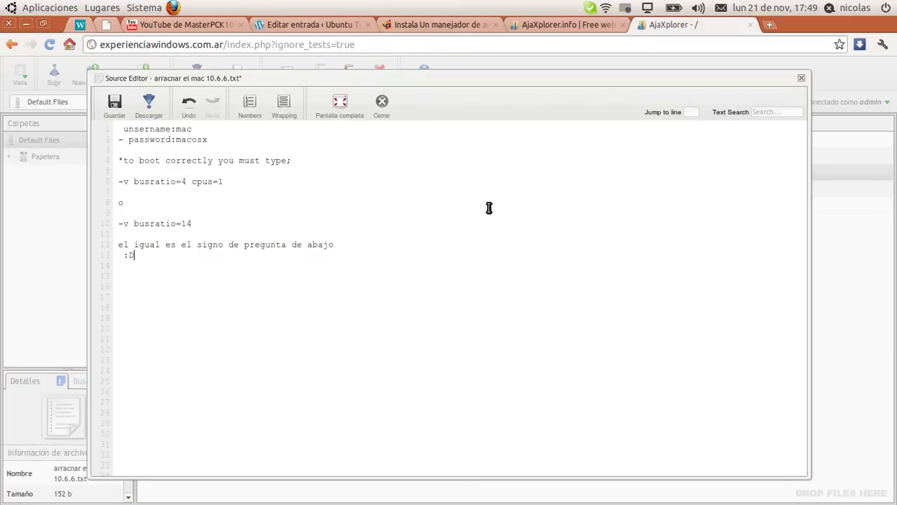
{"action": "left_click", "coordinate": [111, 103]}
{"action": "left_click", "coordinate": [802, 78]}
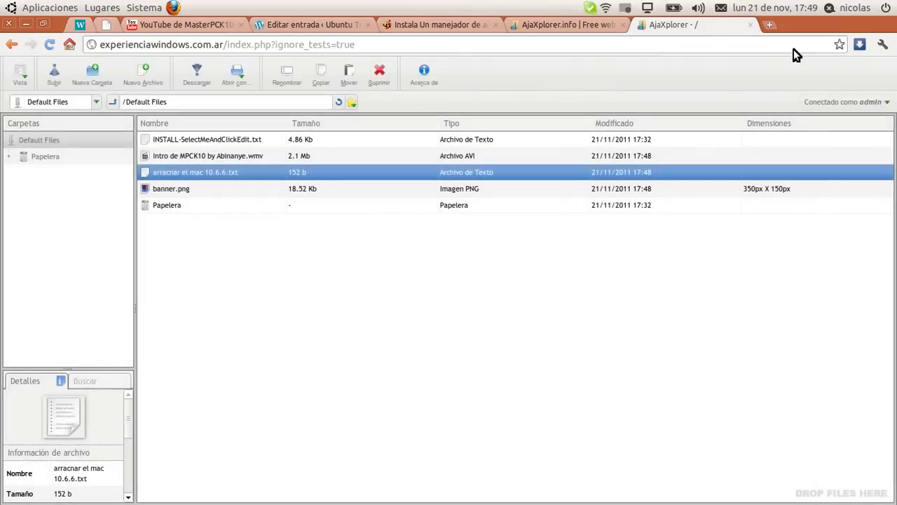
{"action": "left_click", "coordinate": [224, 156]}
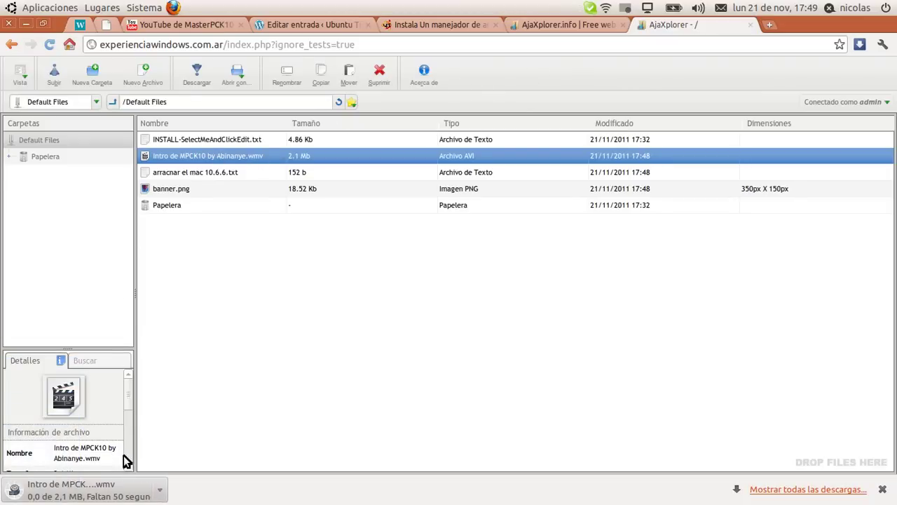
{"action": "left_click", "coordinate": [158, 495]}
{"action": "left_click", "coordinate": [184, 467]}
{"action": "left_click", "coordinate": [775, 486]}
{"action": "left_click", "coordinate": [239, 165]}
{"action": "left_click", "coordinate": [868, 24]}
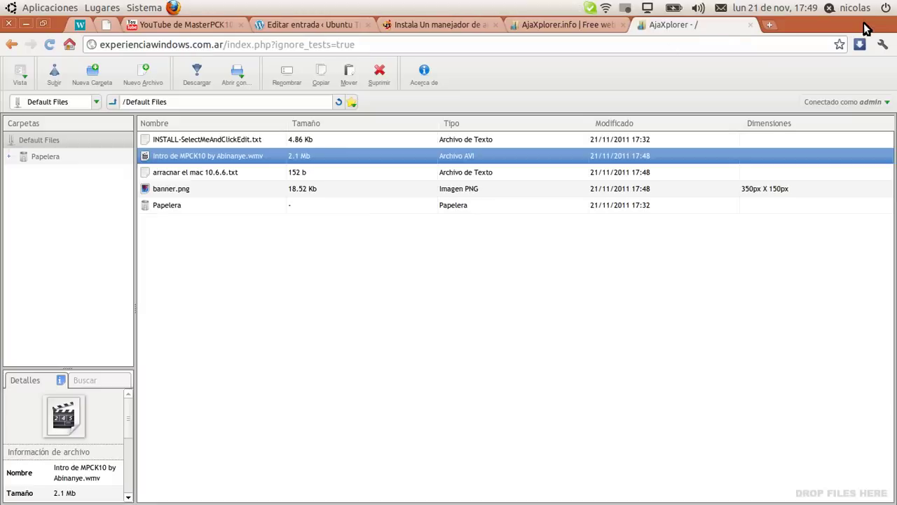
{"action": "right_click", "coordinate": [216, 153]}
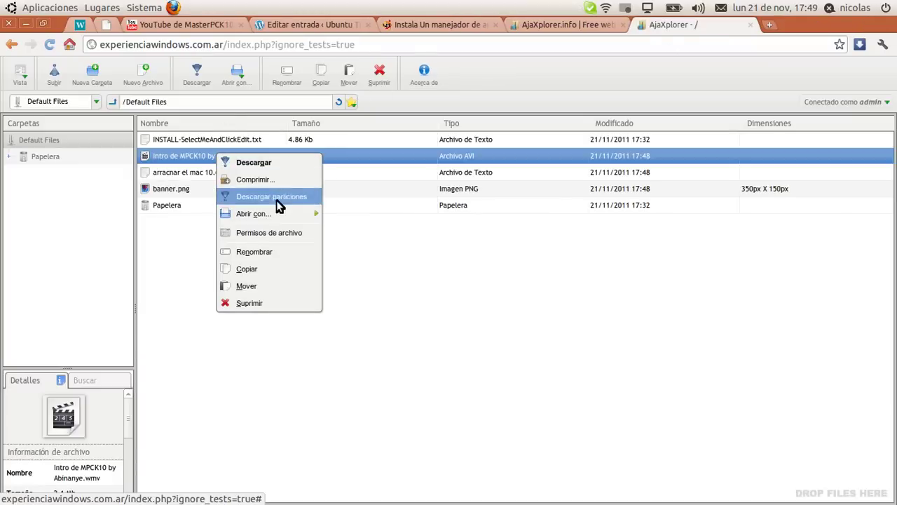
{"action": "left_click", "coordinate": [290, 235]}
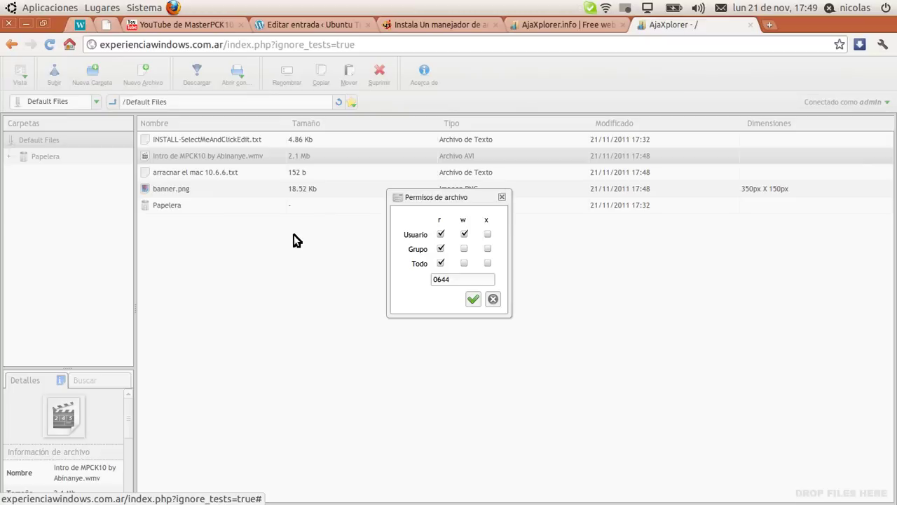
{"action": "mouse_move", "coordinate": [444, 200]}
{"action": "left_mouse_down"}
{"action": "mouse_move", "coordinate": [451, 120]}
{"action": "mouse_move", "coordinate": [449, 195]}
{"action": "left_mouse_up"}
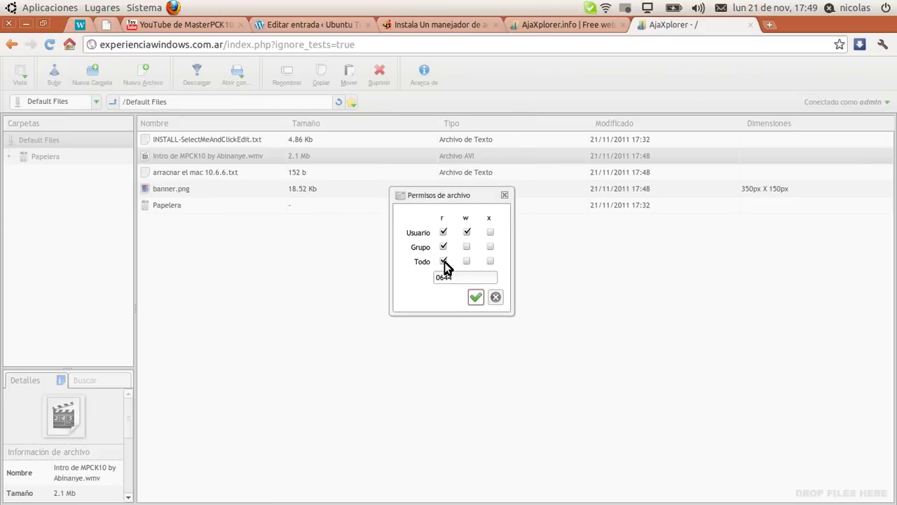
{"action": "left_click", "coordinate": [500, 297]}
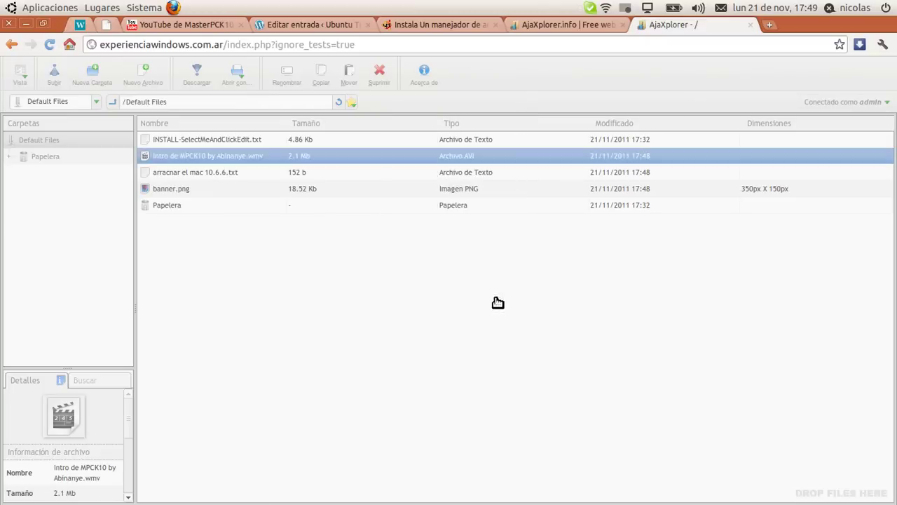
{"action": "left_click", "coordinate": [624, 248]}
{"action": "left_click", "coordinate": [279, 205]}
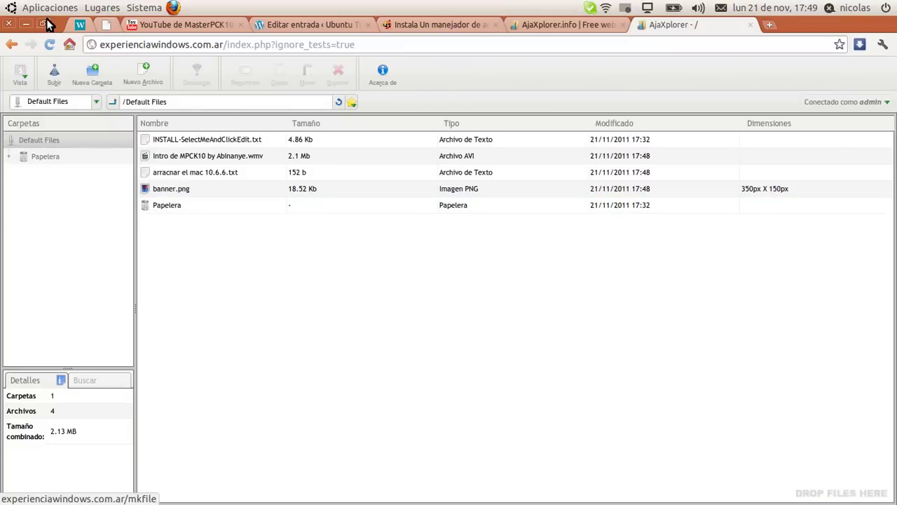
Minimize and restore Chrome, then close the 'AjaXplorer - /' tab
{"action": "left_click", "coordinate": [26, 24]}
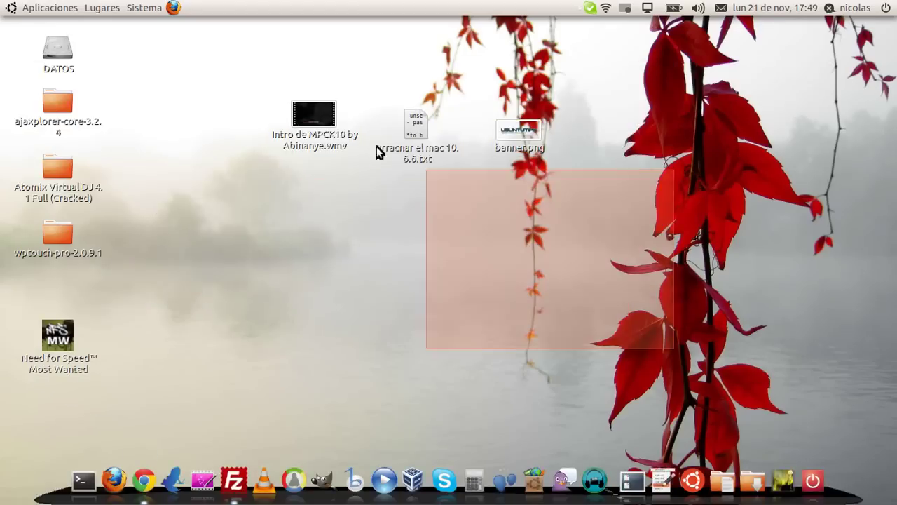
{"action": "left_click", "coordinate": [144, 480]}
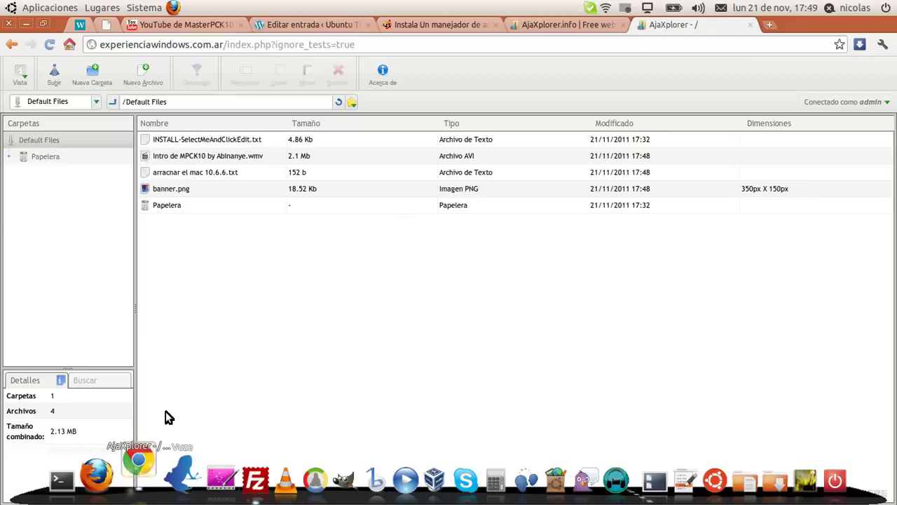
{"action": "left_click", "coordinate": [750, 25]}
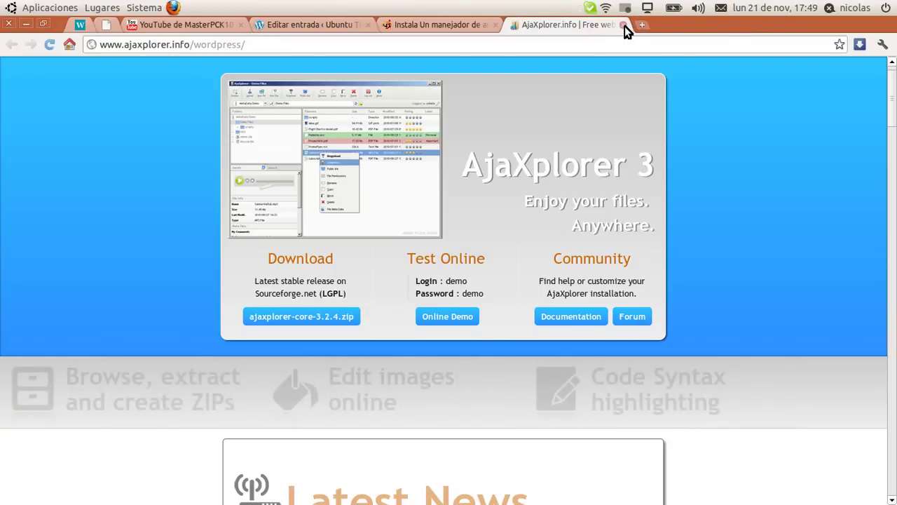